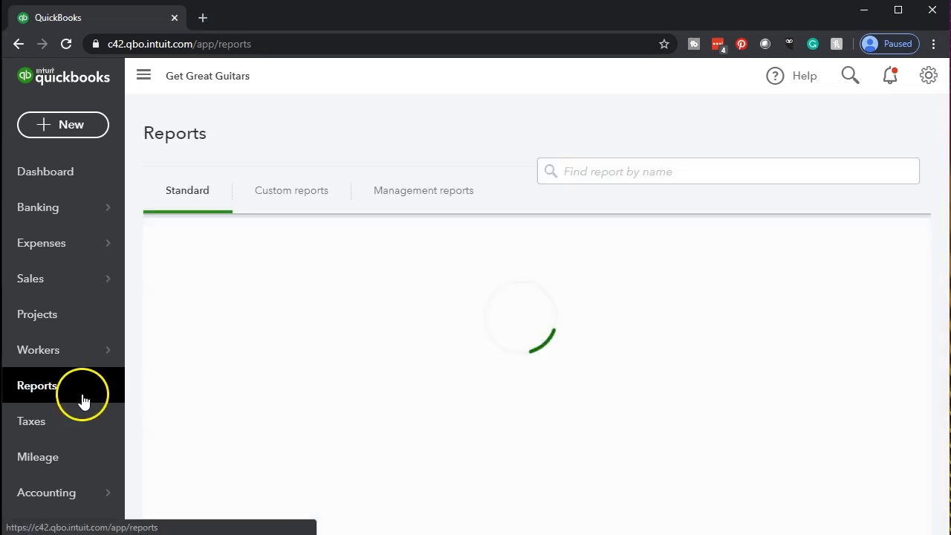
- Open the Balance Sheet report and run it with the period end date set to 12/31/2020
click(253, 438)
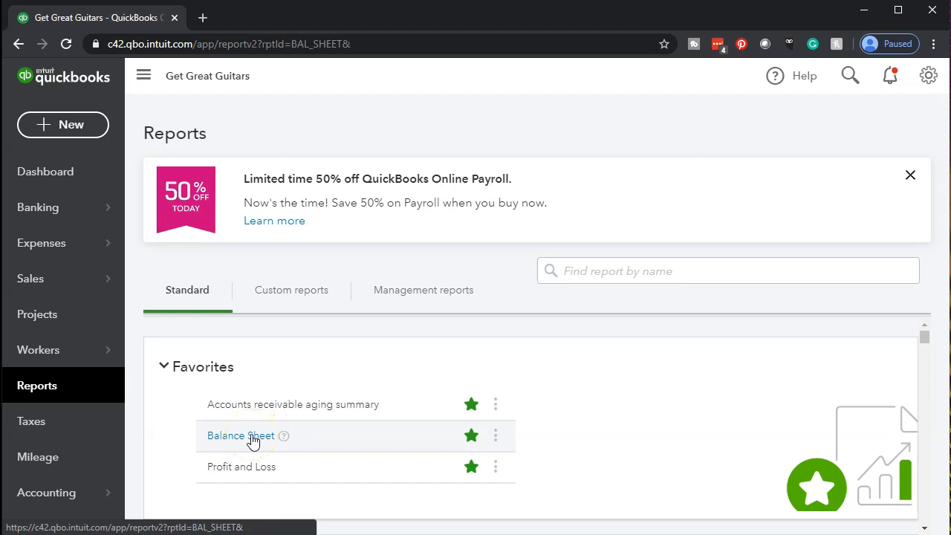
scroll(255, 435, down, 2)
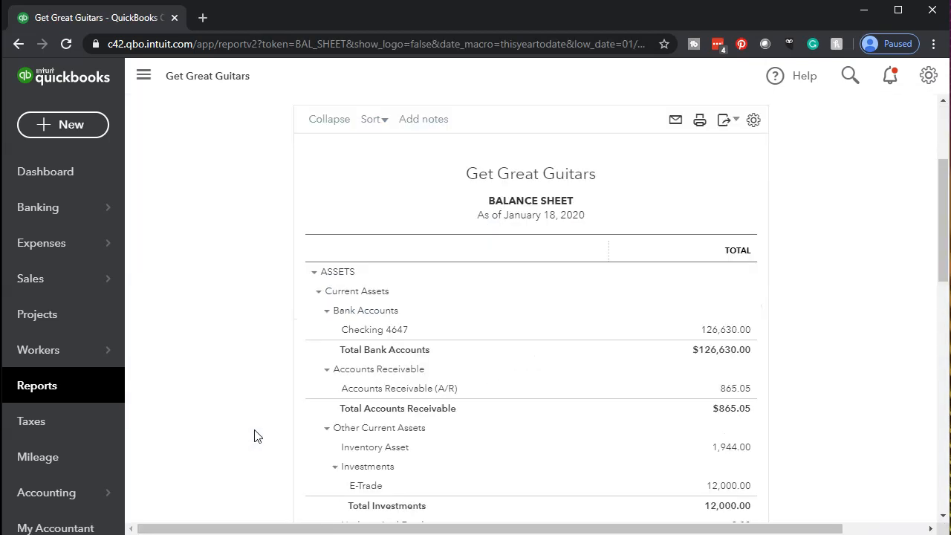
scroll(255, 435, up, 2)
click(376, 192)
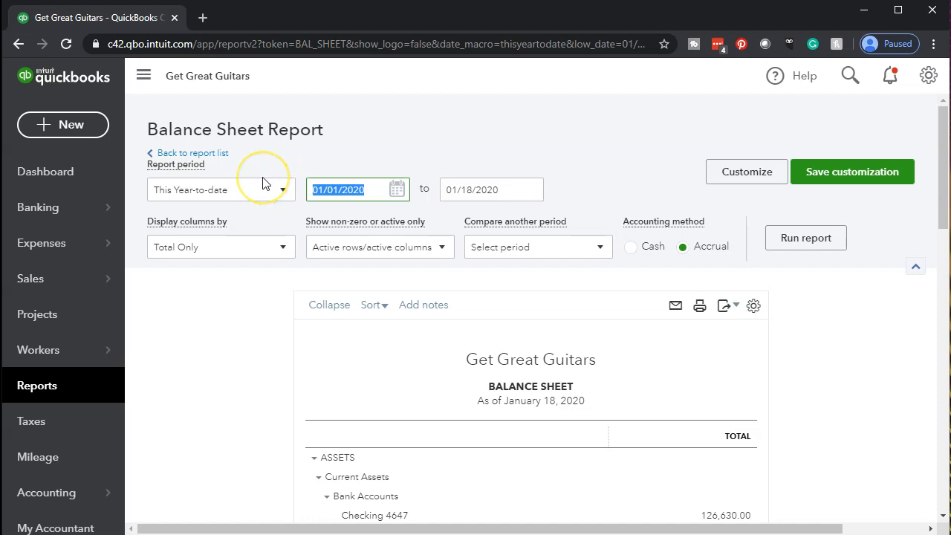
key(Tab)
text(12/31/2020)
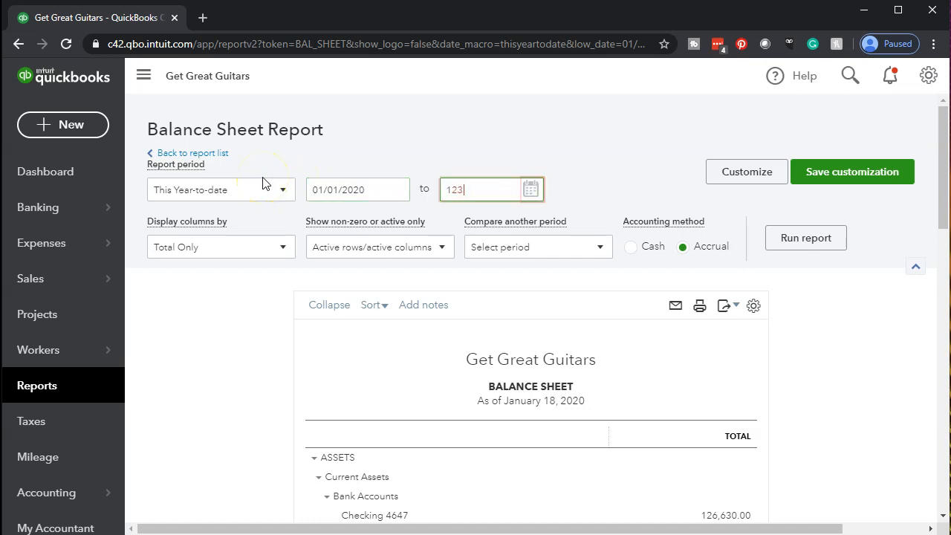
key(Tab)
click(805, 237)
scroll(482, 149, down, 3)
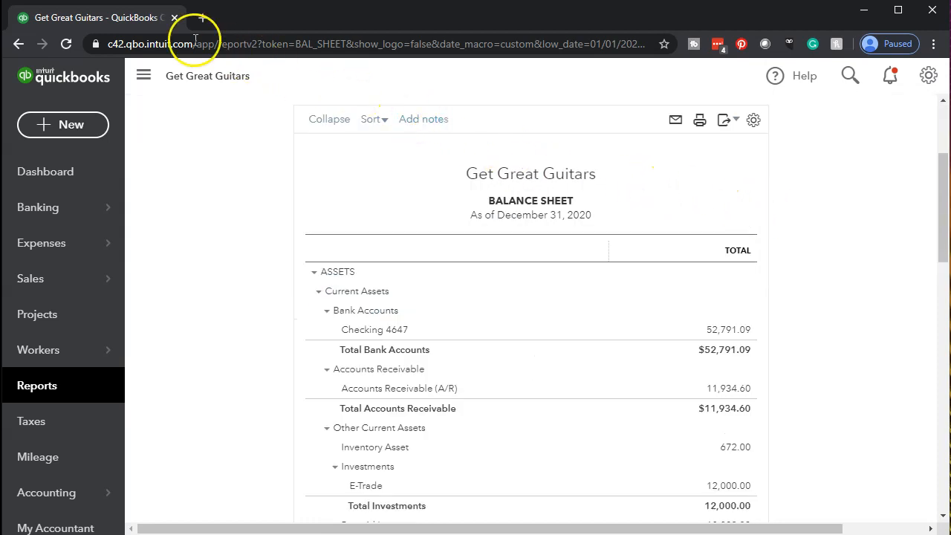
- Duplicate the browser tab holding the Balance Sheet, and return to the original tab
right_click(117, 23)
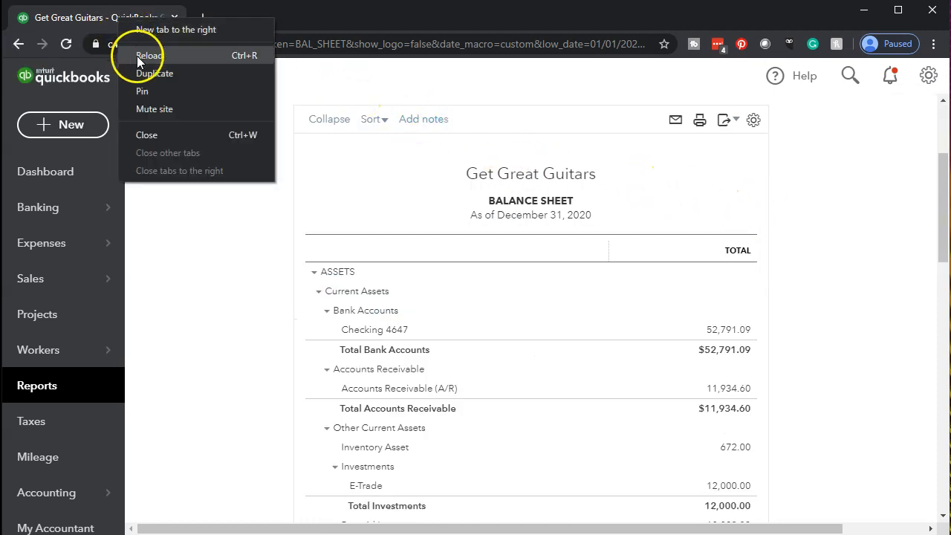
click(141, 78)
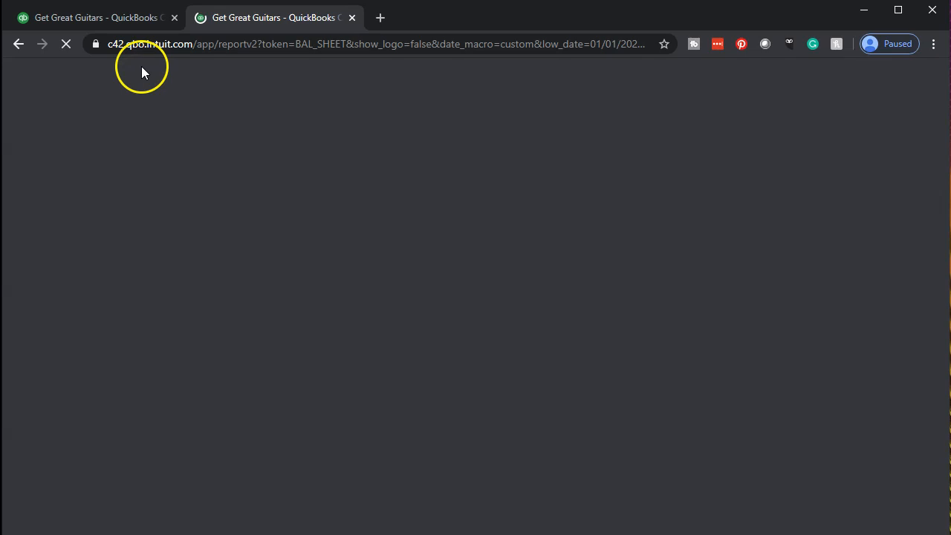
click(139, 21)
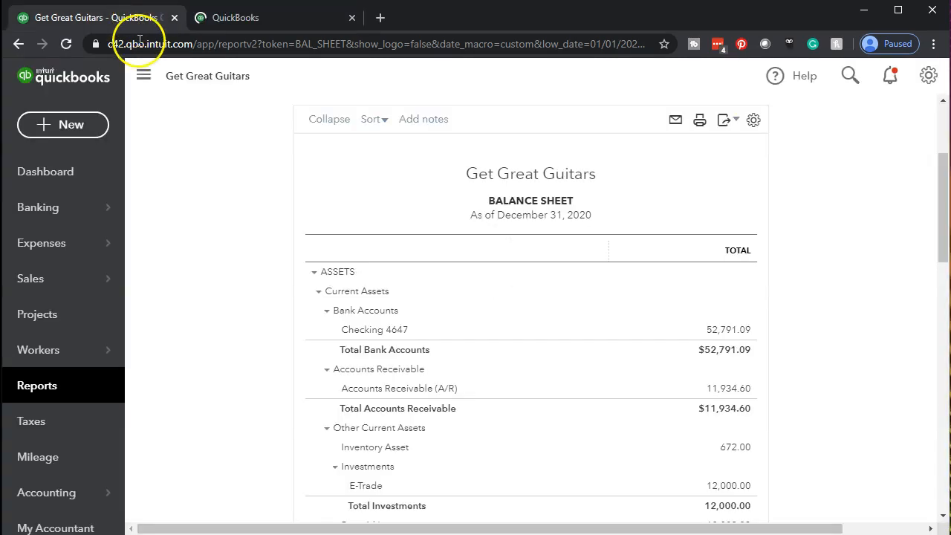
- Open the Profit and Loss report from the reports list and run it with the end date set to 12/31/2020
click(57, 394)
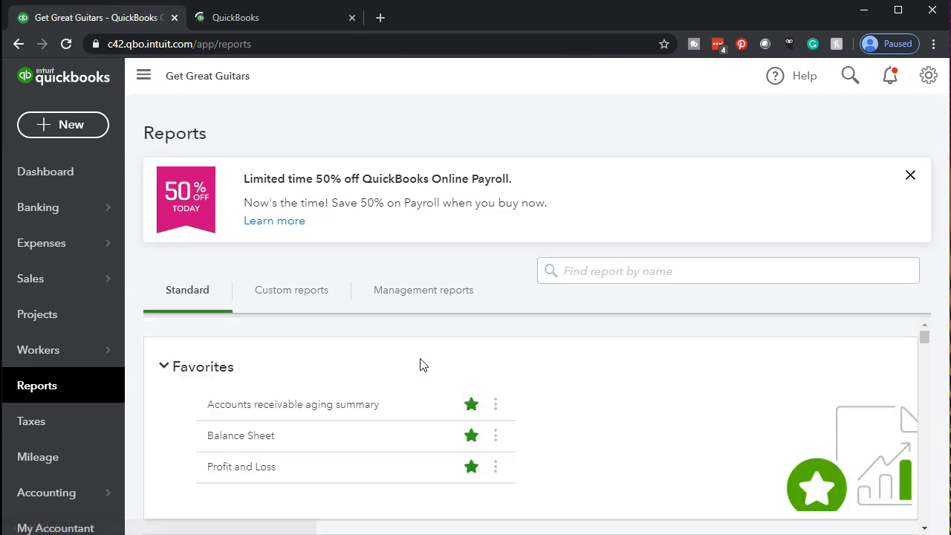
scroll(293, 404, down, 1)
click(241, 394)
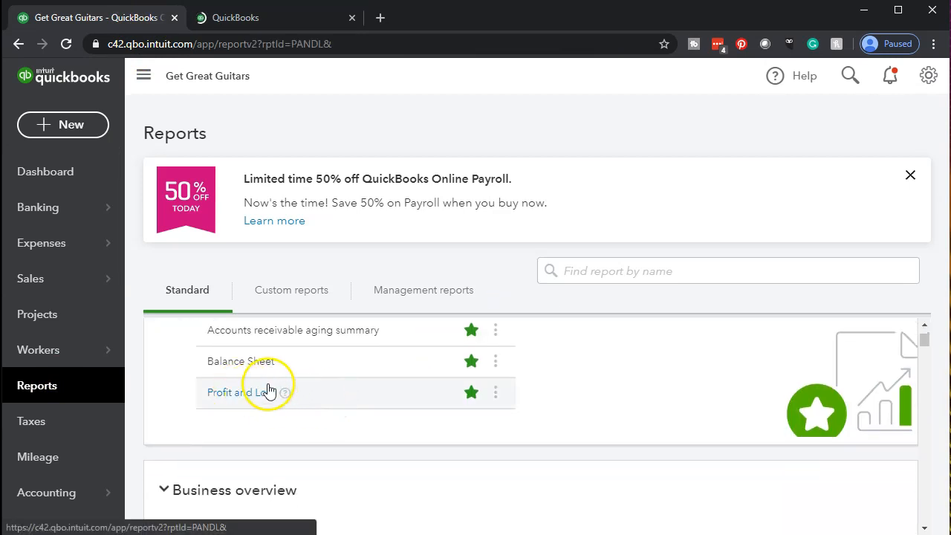
scroll(272, 380, down, 2)
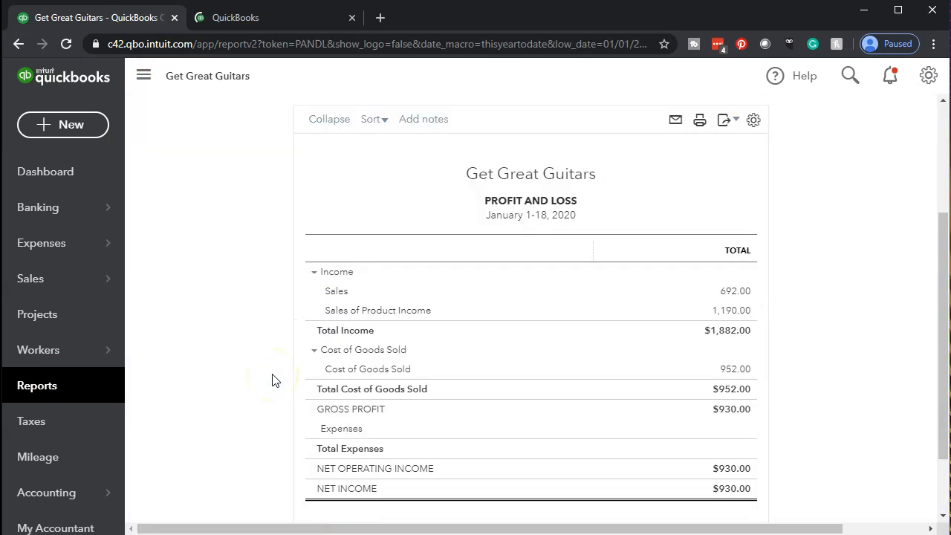
scroll(257, 350, up, 2)
click(364, 189)
key(Tab)
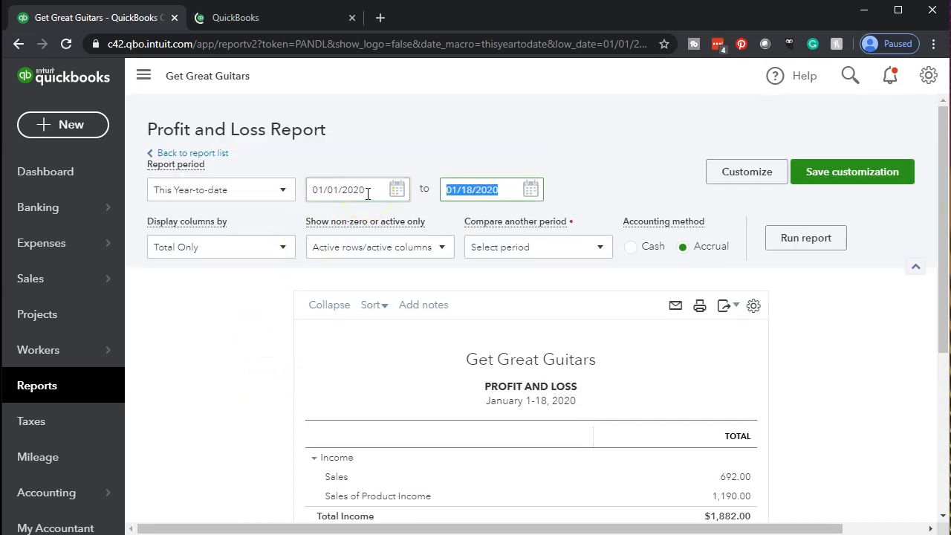
text(12/3)
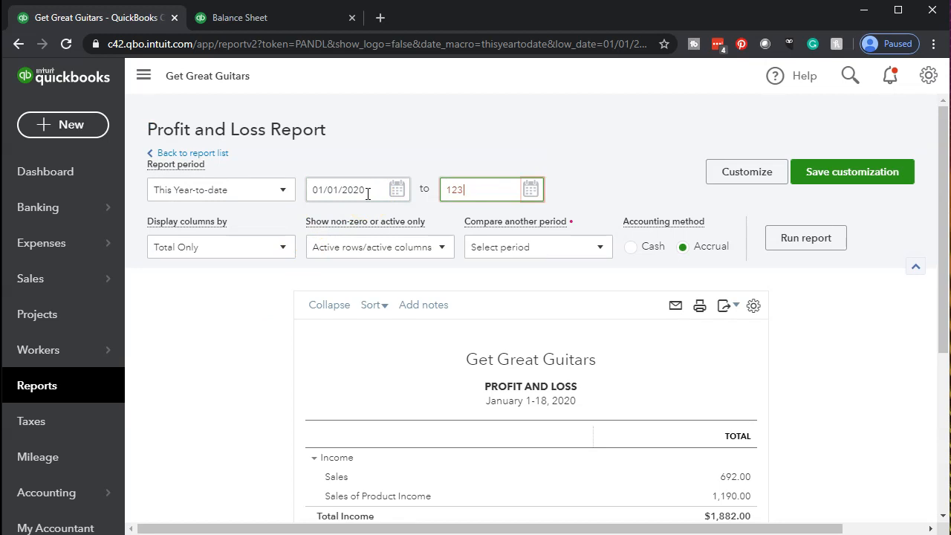
text(1)
key(Tab)
click(792, 240)
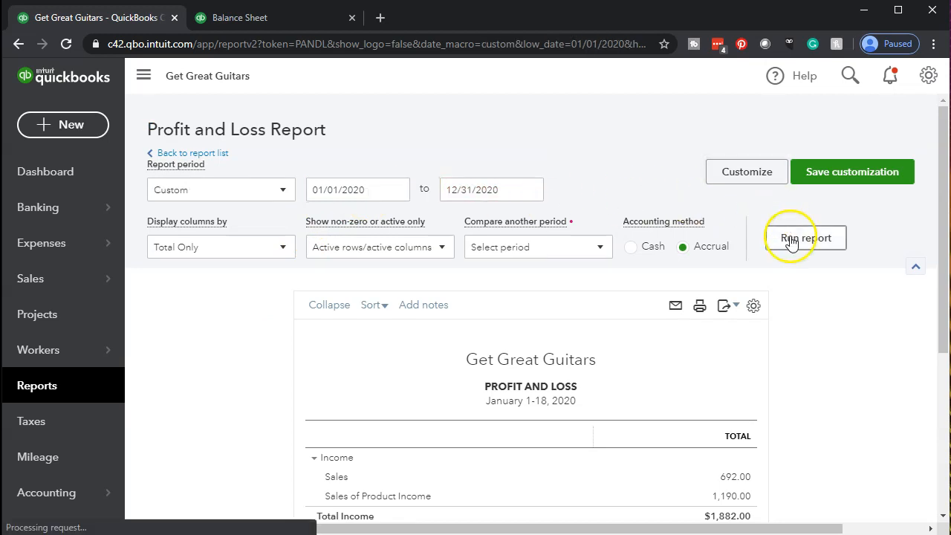
- Duplicate the browser tab holding the Profit and Loss report, and return to the original tab
right_click(122, 21)
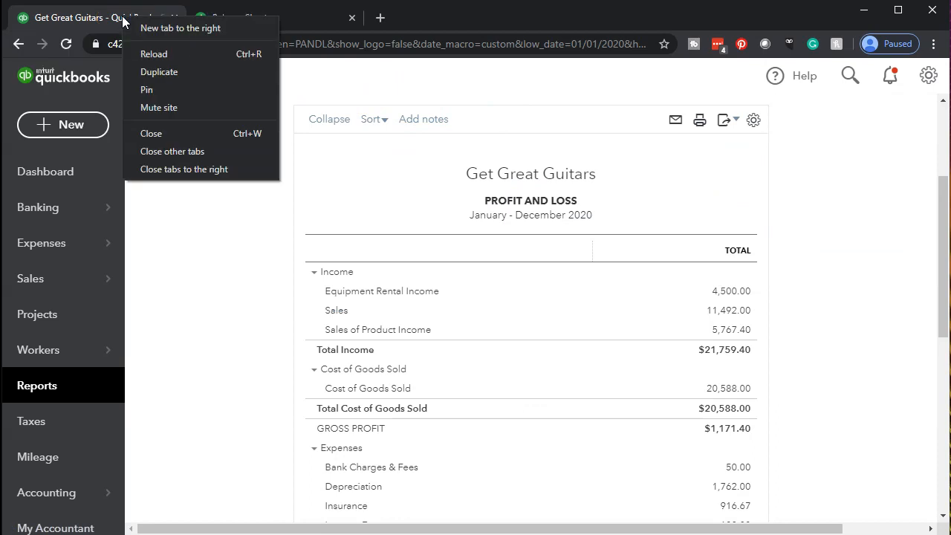
click(141, 69)
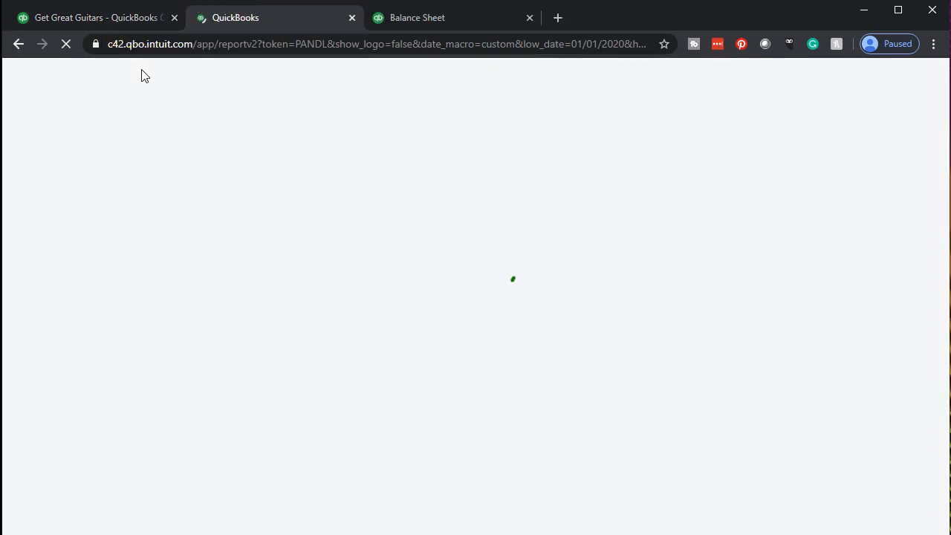
click(122, 19)
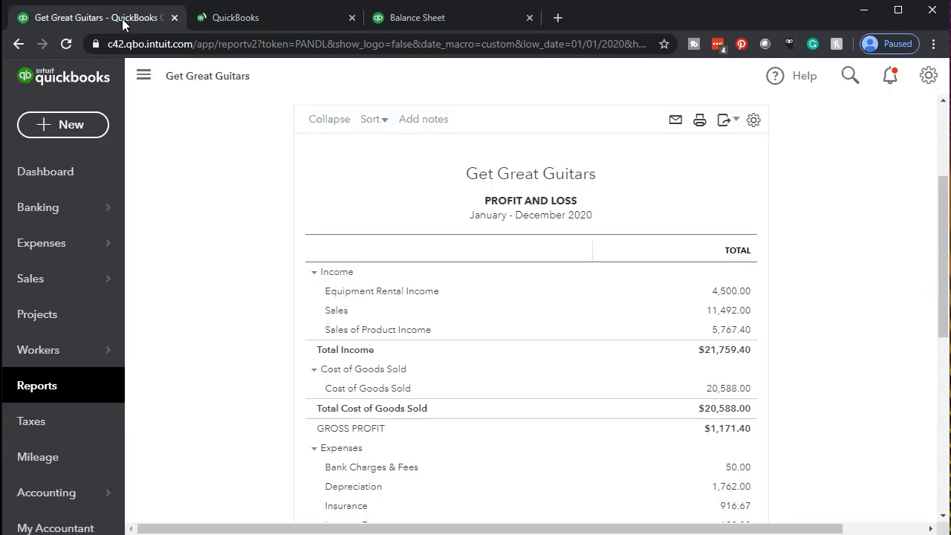
- Open the bank transactions awaiting review and collapse the navigation sidebar
click(58, 206)
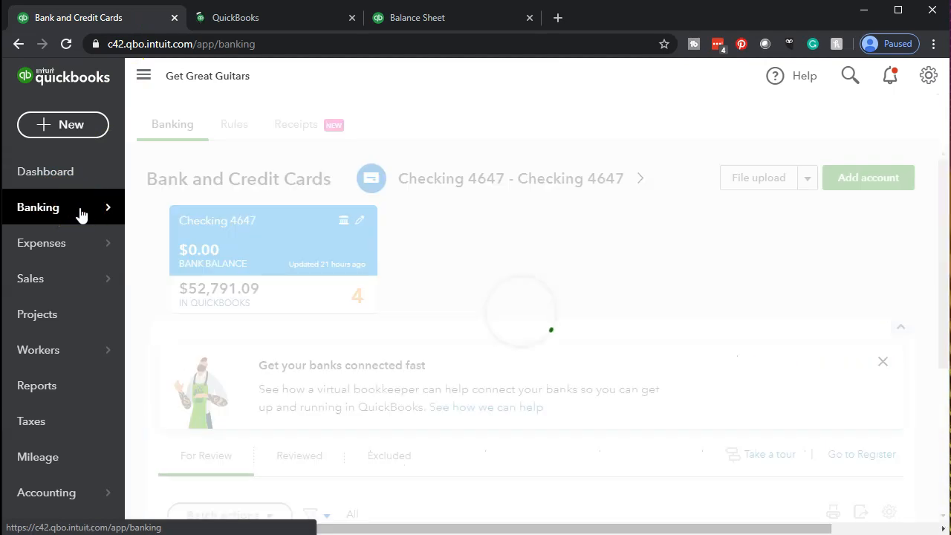
scroll(441, 221, down, 3)
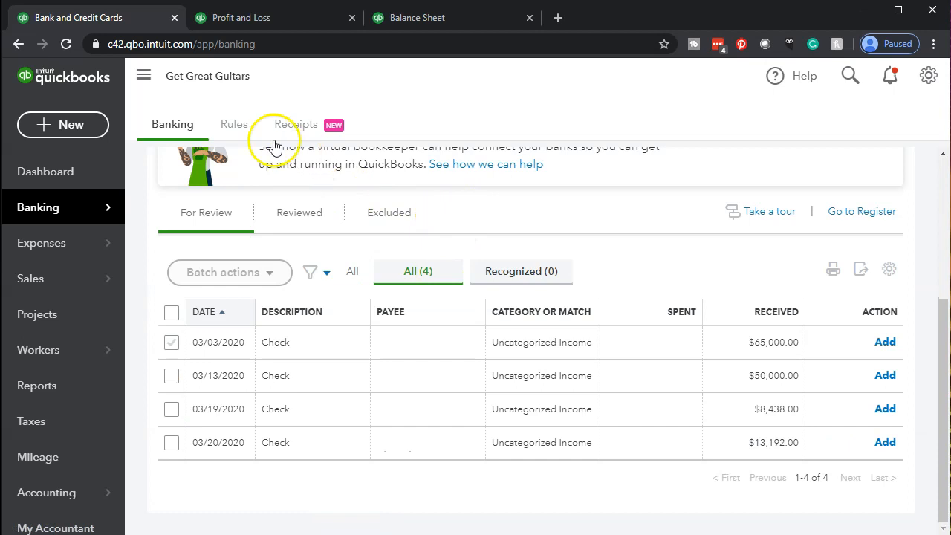
click(144, 79)
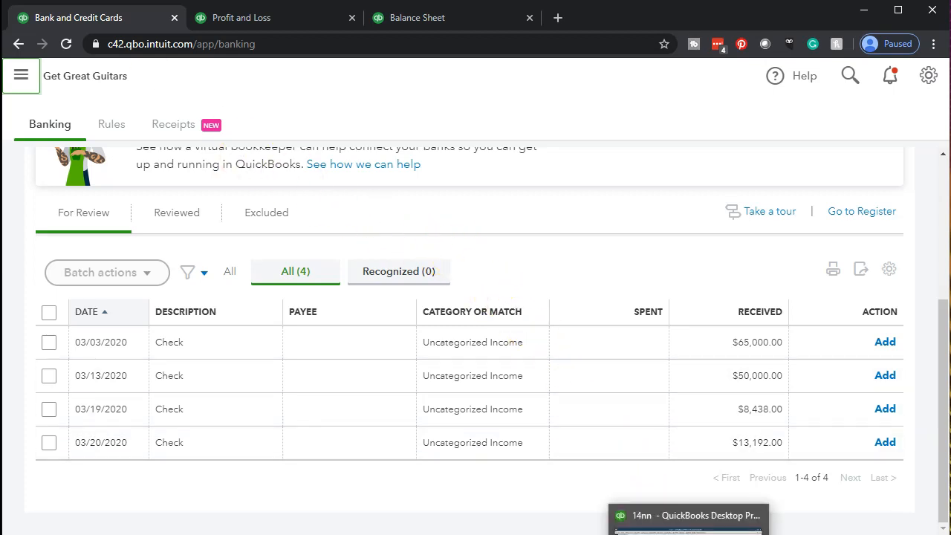
- Switch to QuickBooks Desktop, examine the home page flow from Create Invoices to Record Deposits, and return to the bank transactions
click(617, 519)
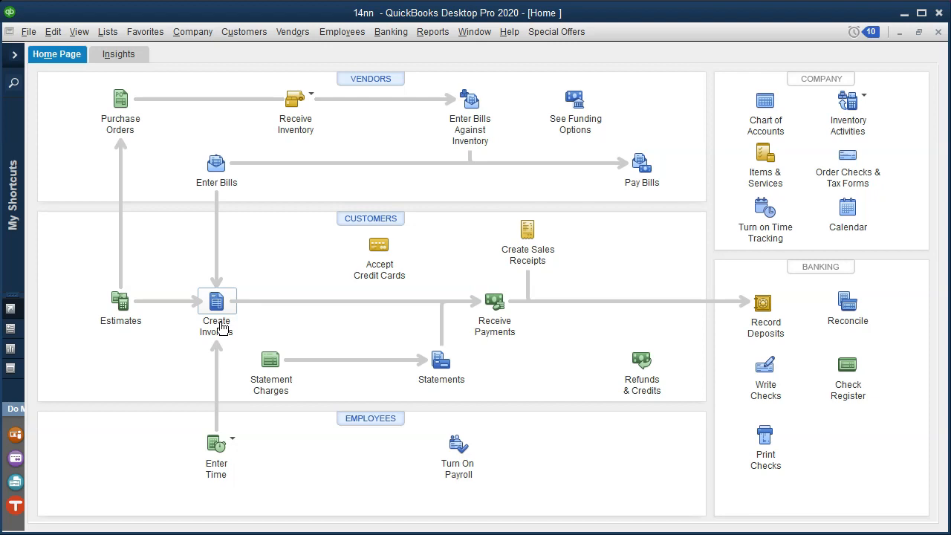
click(221, 328)
click(217, 329)
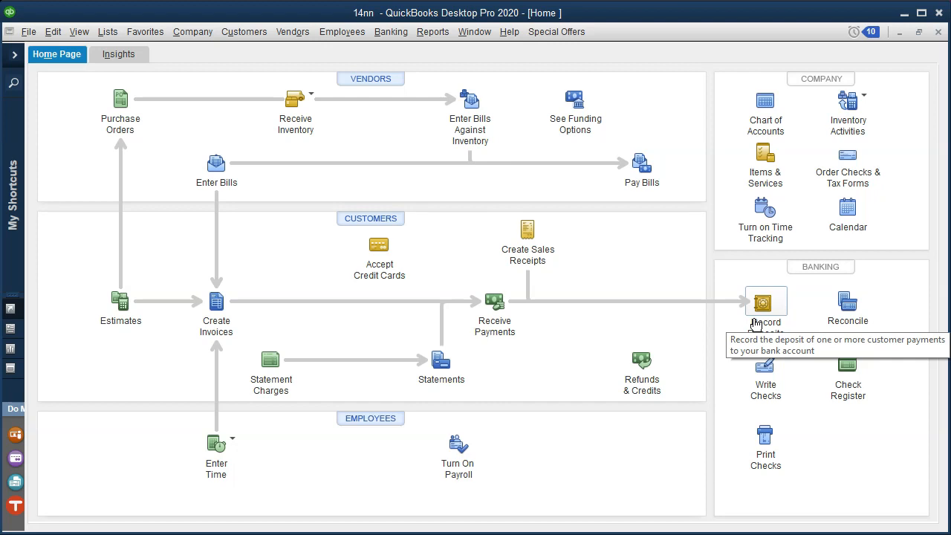
click(730, 365)
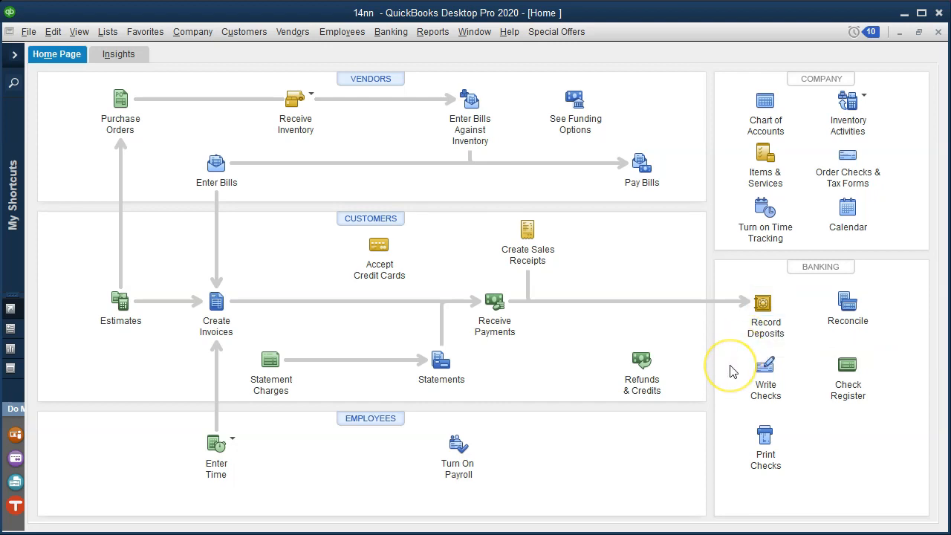
drag(731, 371, 728, 316)
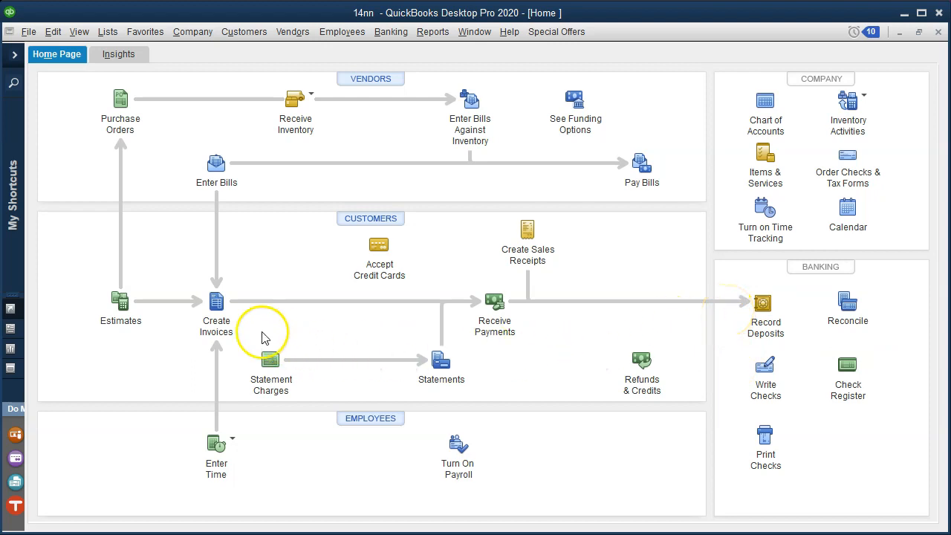
click(221, 325)
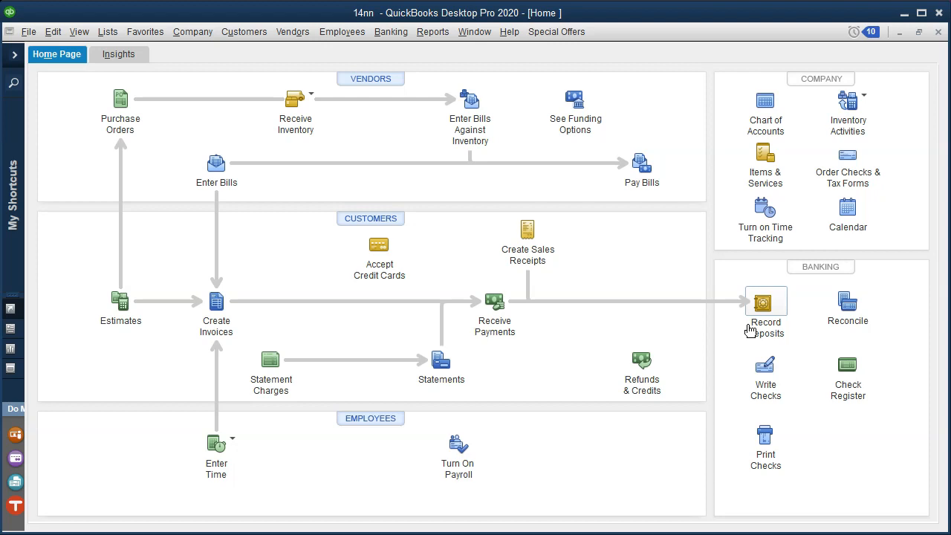
click(742, 334)
mouse_move(698, 258)
mouse_down()
mouse_move(707, 311)
mouse_move(727, 301)
mouse_up()
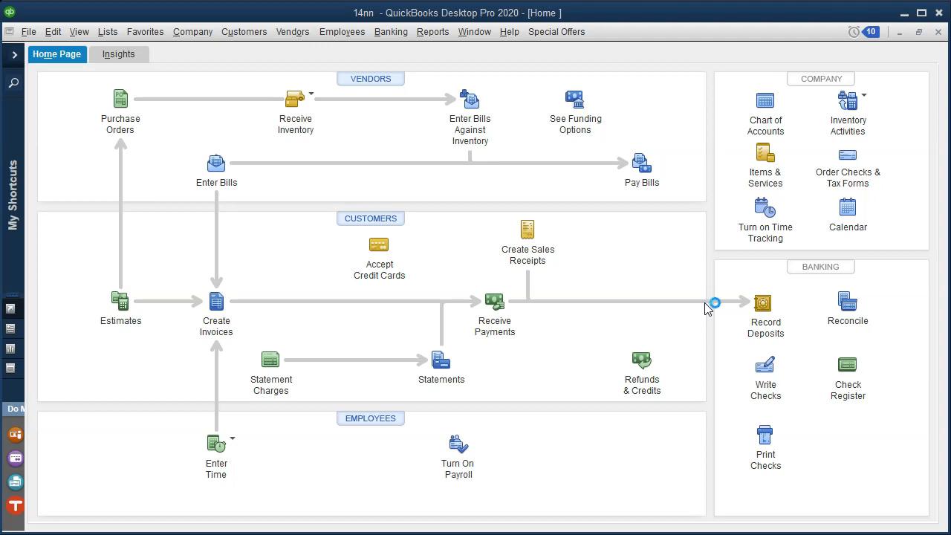
click(903, 13)
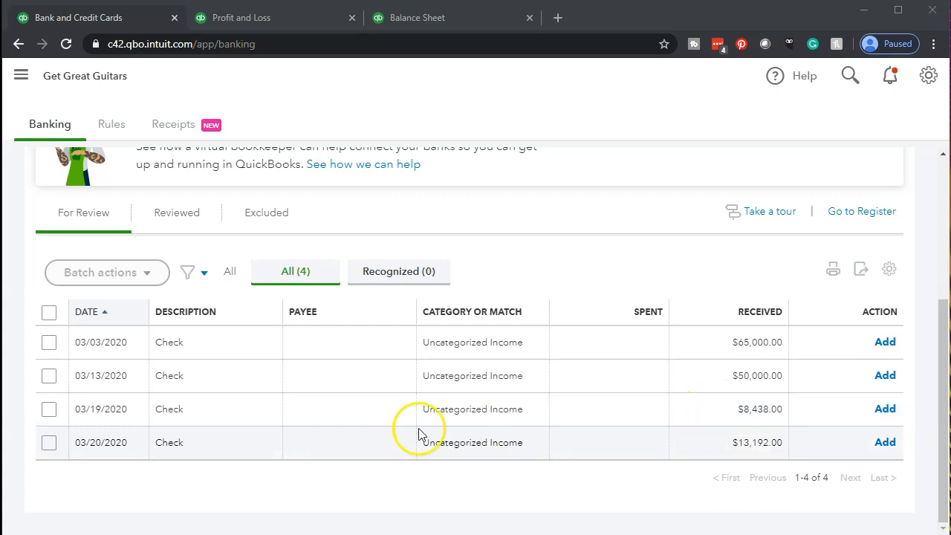
- Categorize the 03/19/2020 check deposit of $8,438.00 as Sales of Product Income and add it to the books
click(294, 422)
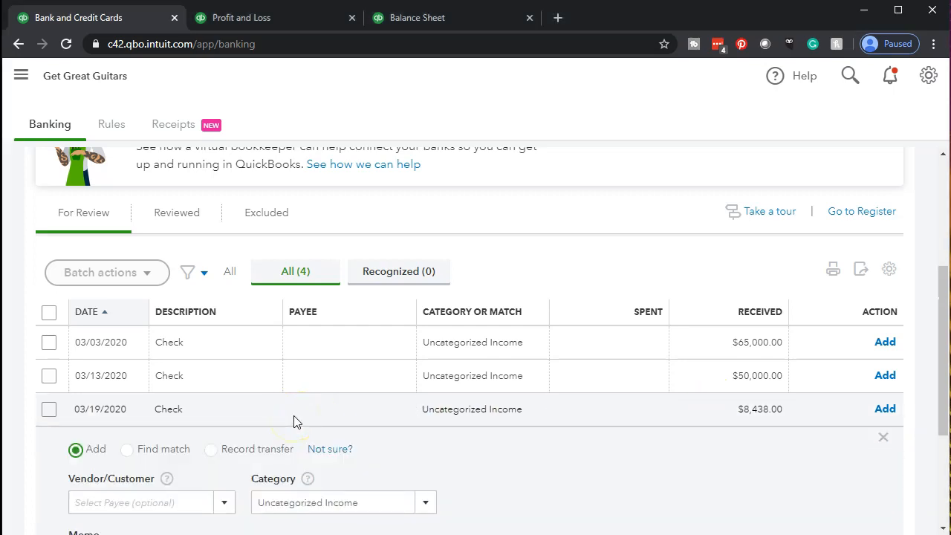
scroll(294, 422, down, 2)
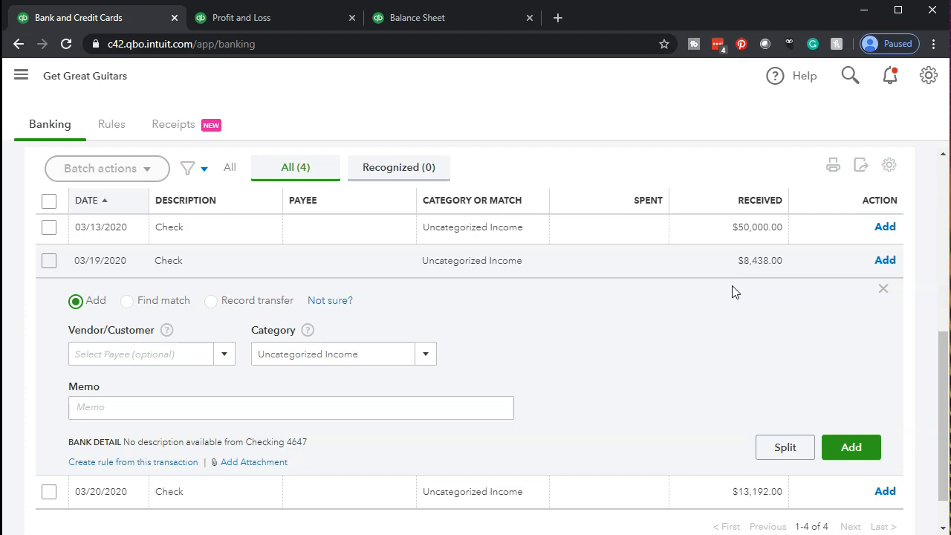
scroll(696, 334, down, 1)
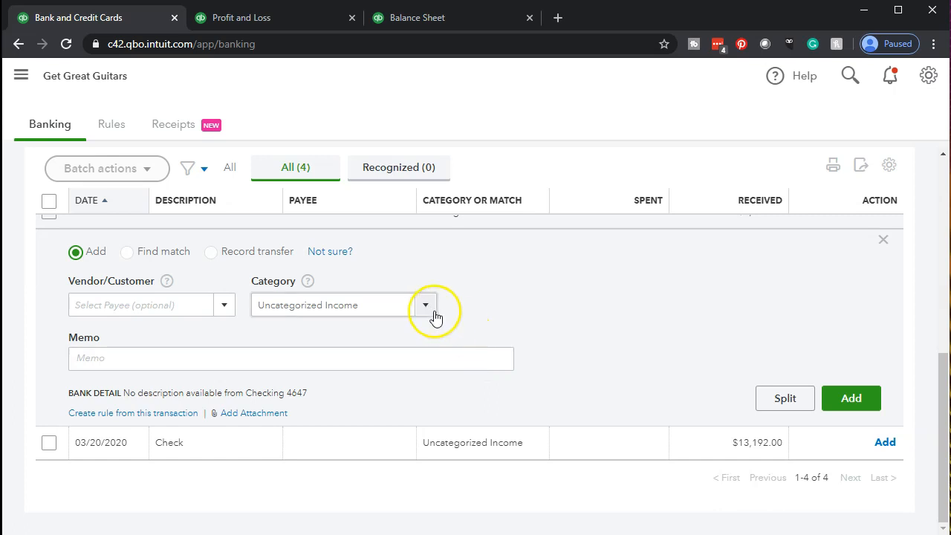
click(426, 306)
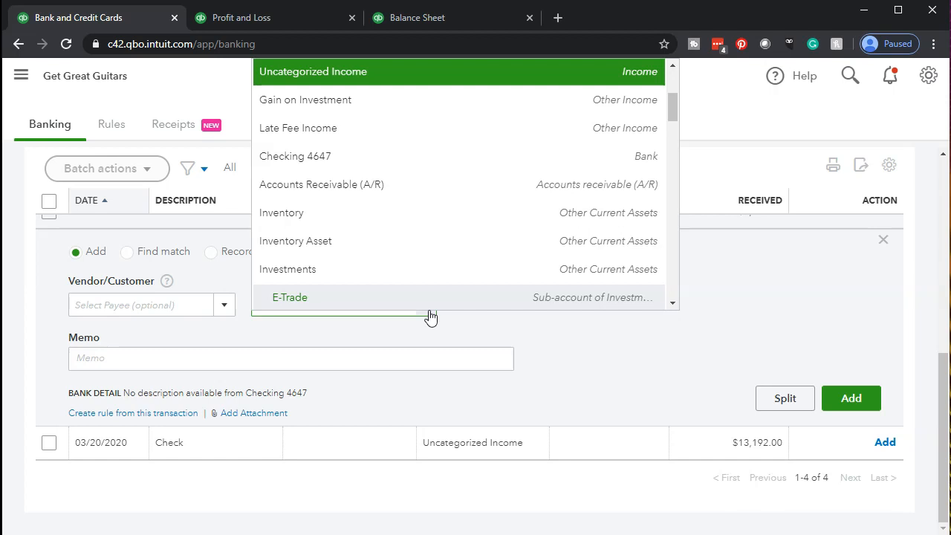
click(426, 264)
scroll(412, 274, up, 3)
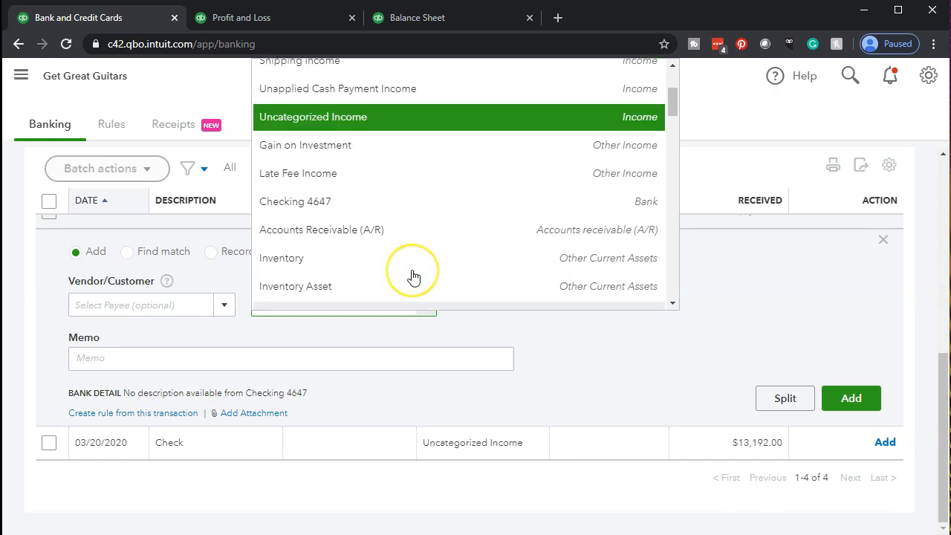
scroll(414, 276, up, 1)
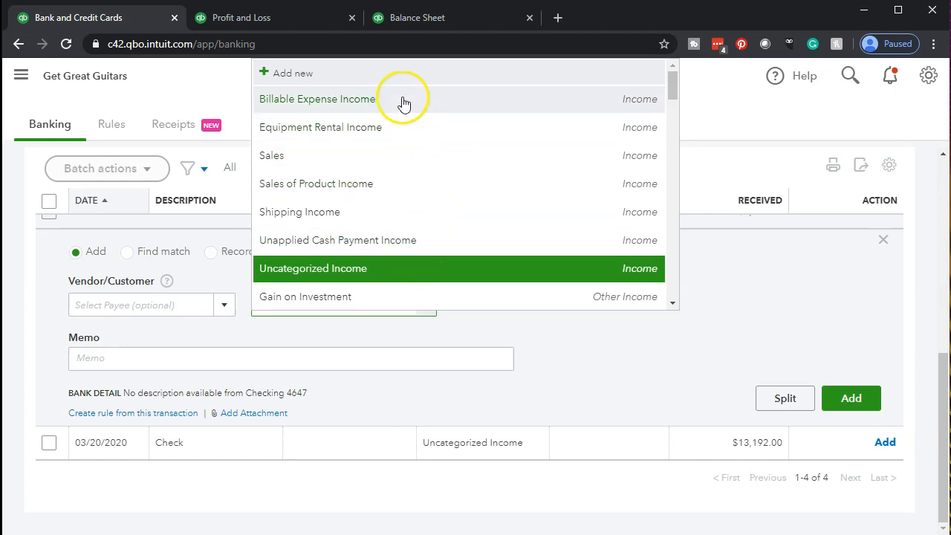
click(399, 194)
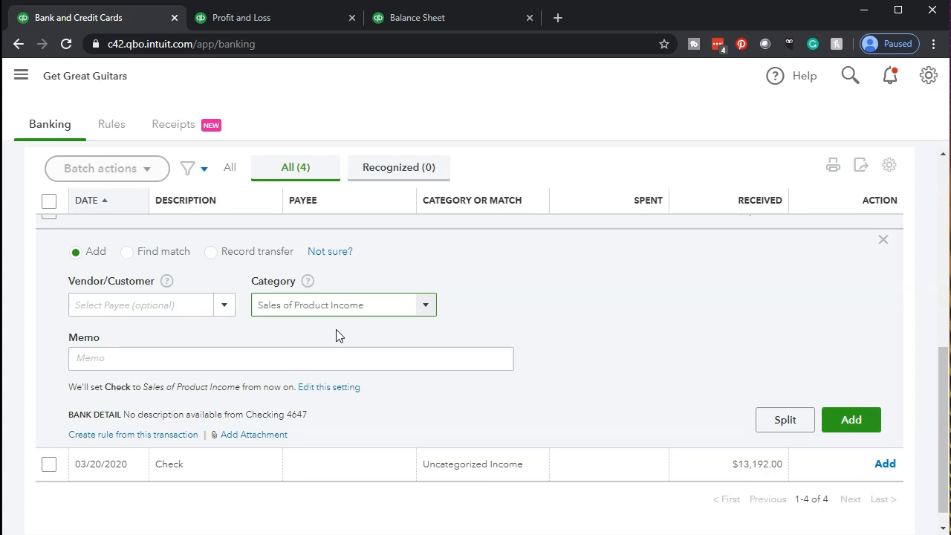
click(861, 426)
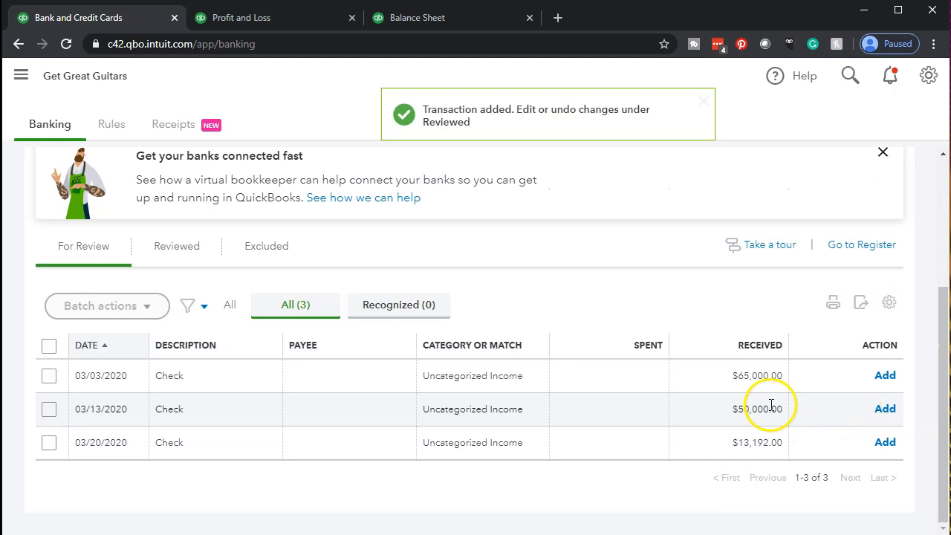
- Categorize the 03/20/2020 check deposit of $13,192.00 as Unapplied Cash Payment Income and add it to the books
click(438, 18)
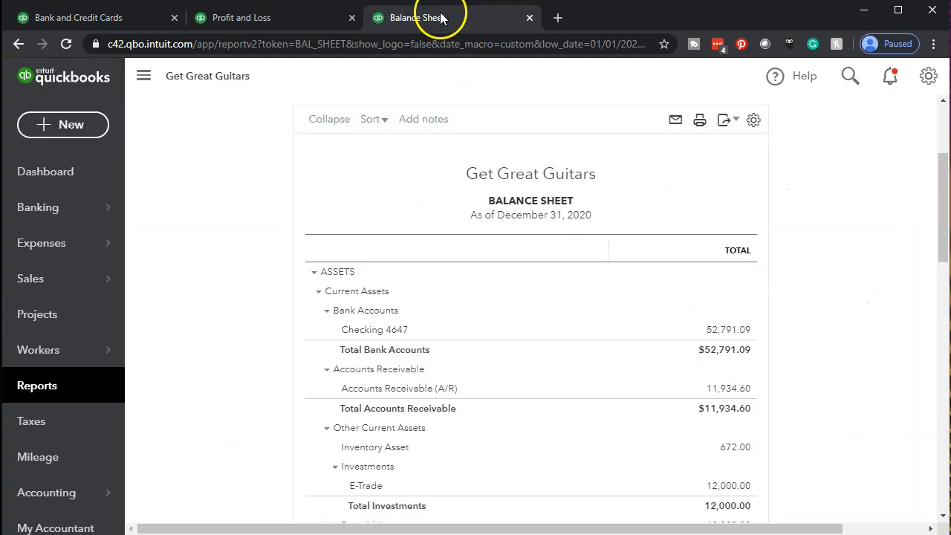
click(133, 17)
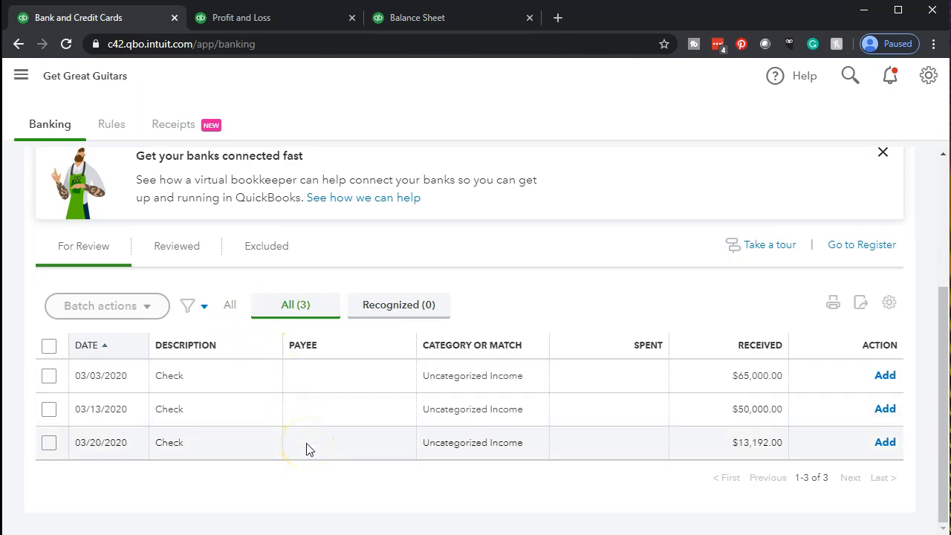
click(309, 449)
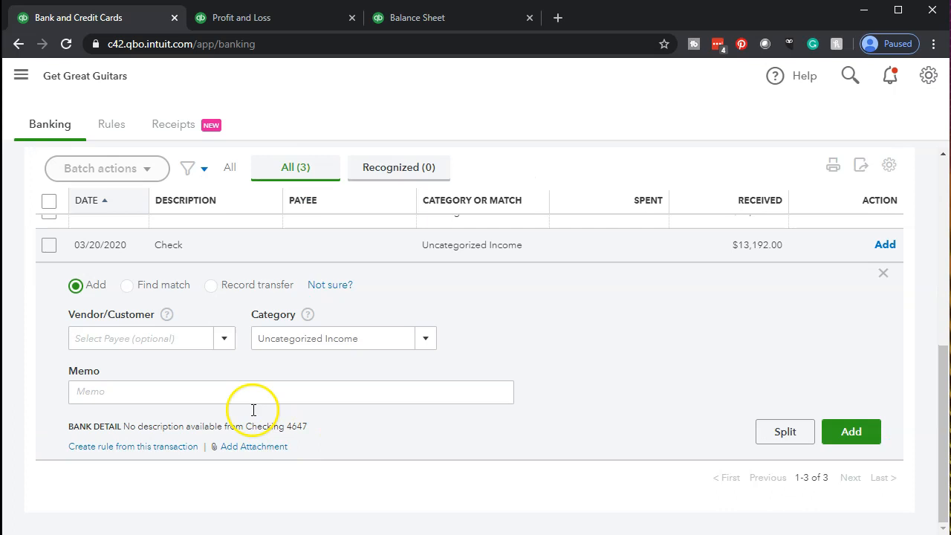
click(155, 339)
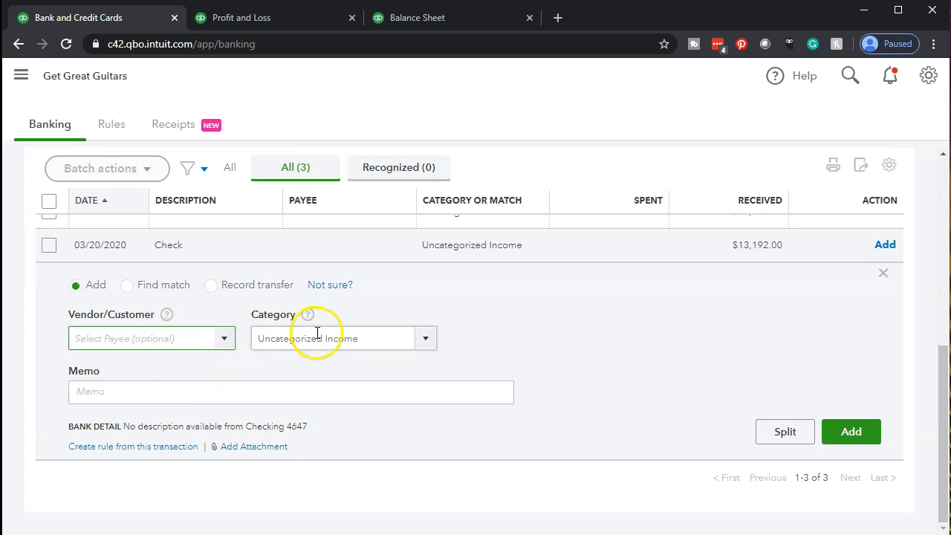
click(357, 339)
click(426, 339)
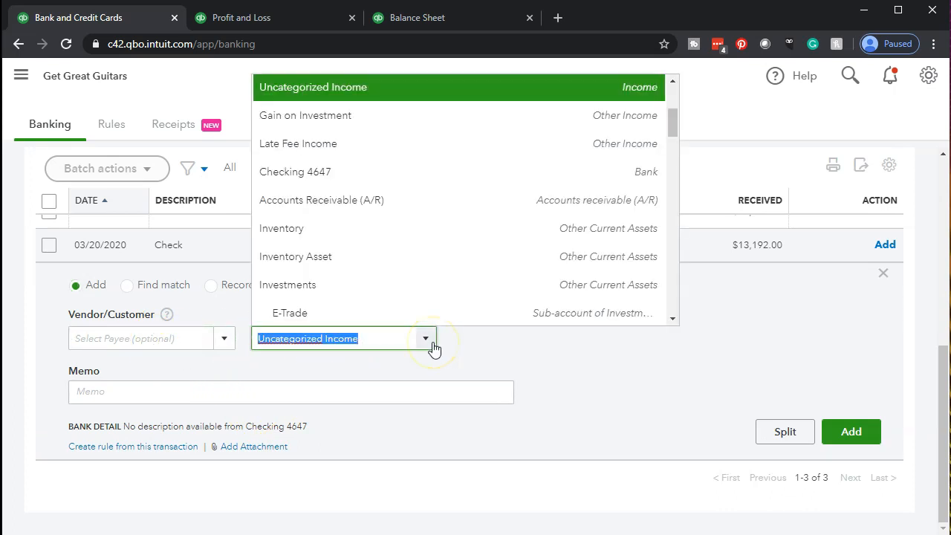
scroll(426, 268, down, 1)
scroll(425, 268, up, 2)
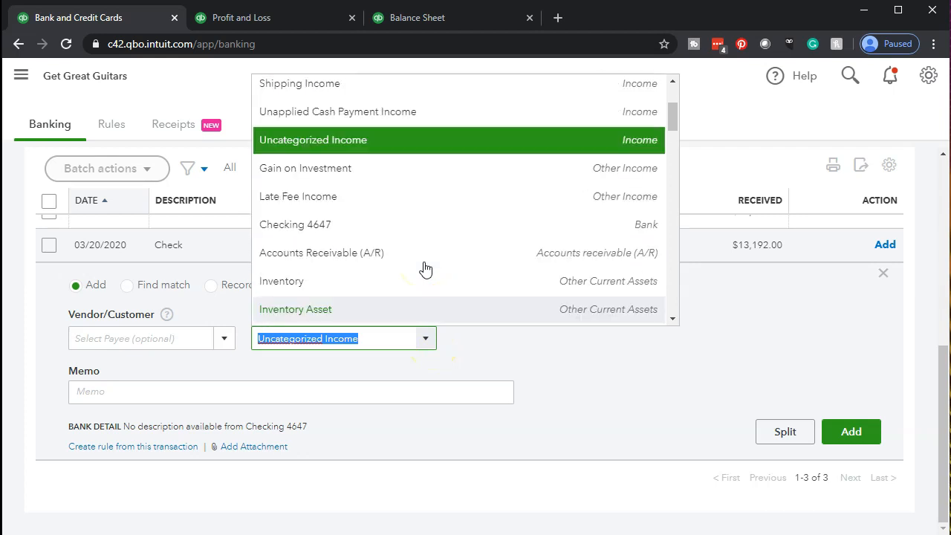
scroll(425, 268, up, 3)
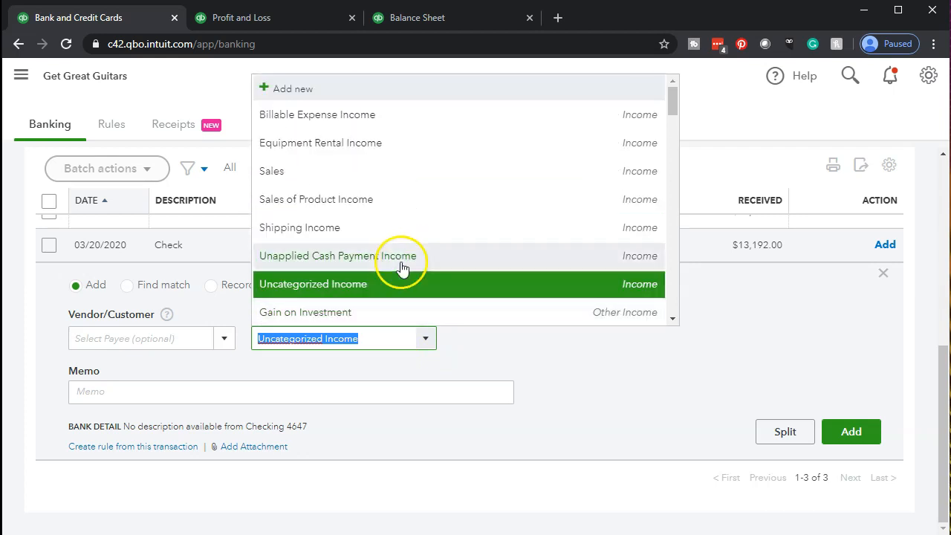
click(398, 255)
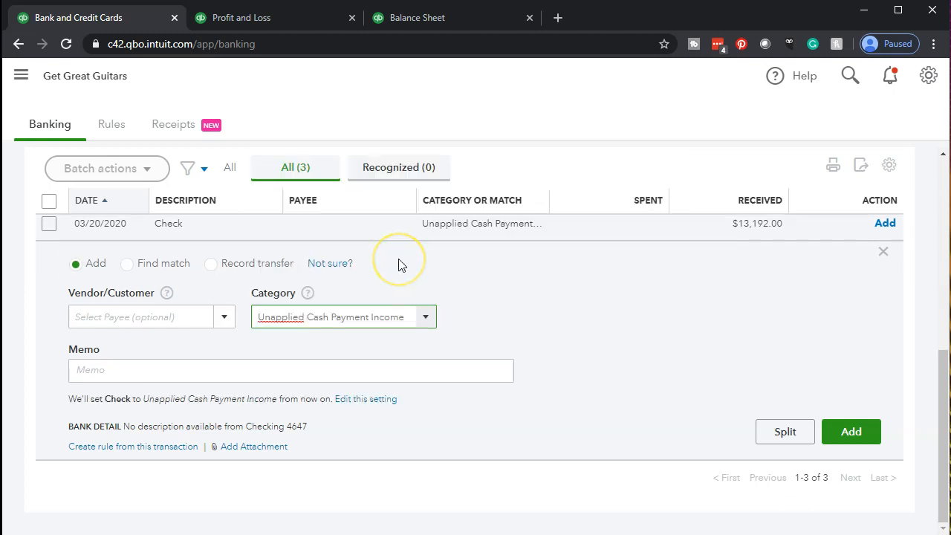
click(849, 434)
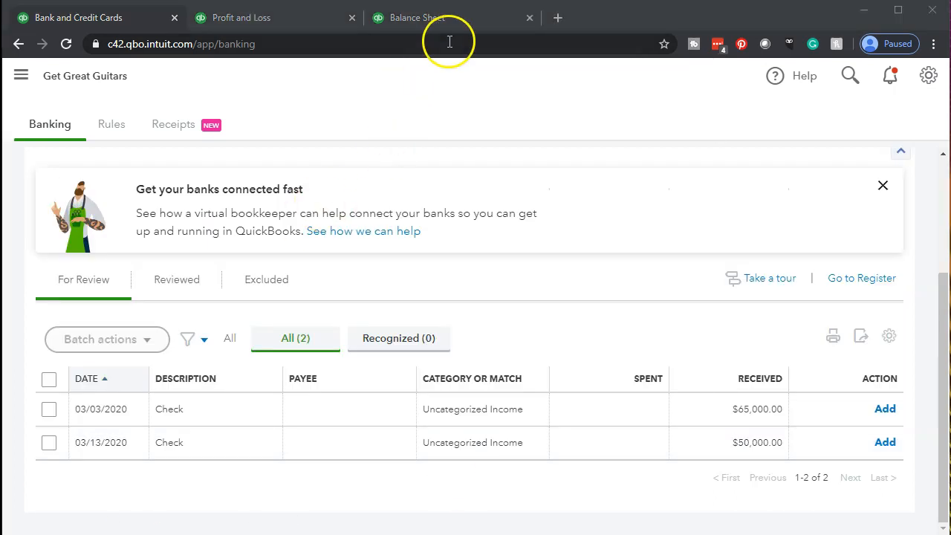
- Return to the Balance Sheet report, collapse its navigation sidebar and enlarge the page to 125%
click(446, 19)
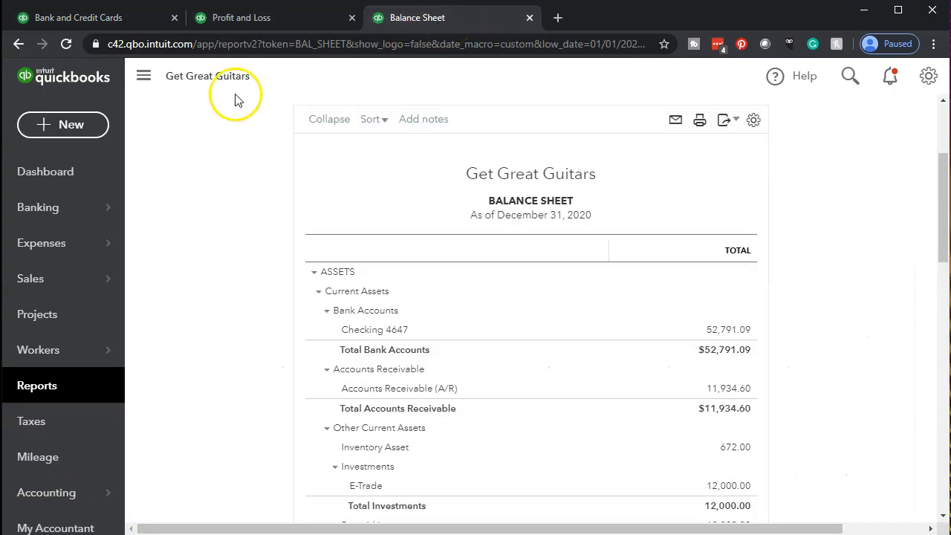
click(143, 77)
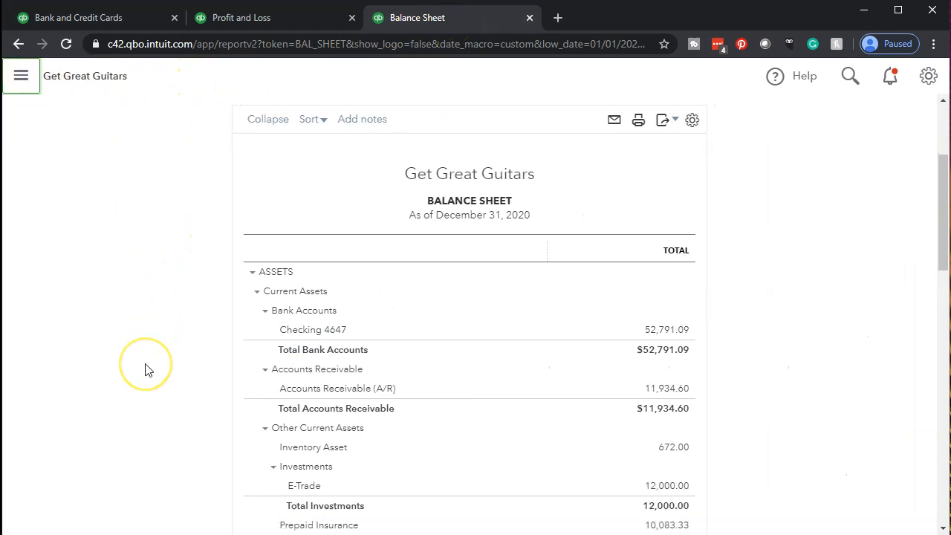
key(ctrl+plus)
key(ctrl+plus)
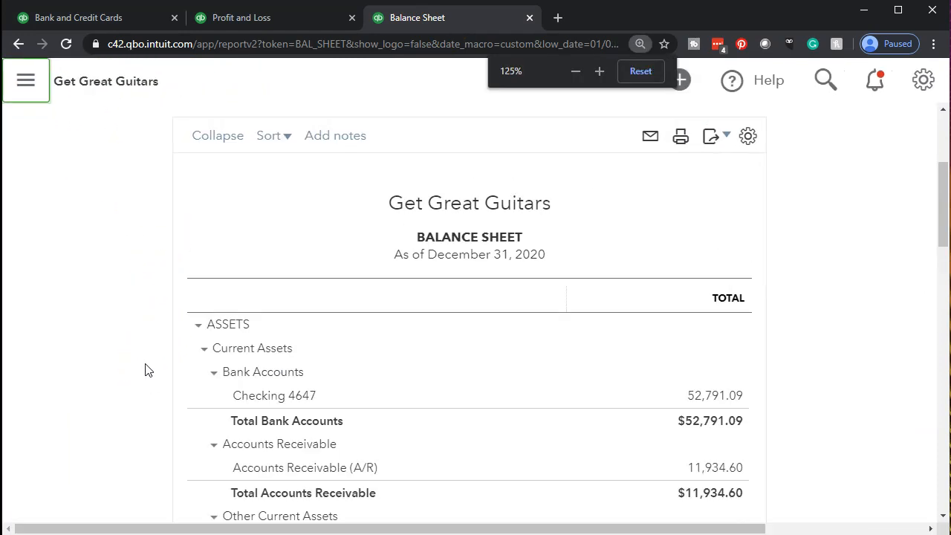
- Open the checking account's transaction detail from the Balance Sheet and examine the March deposits' split accounts, amounts and balances
click(694, 396)
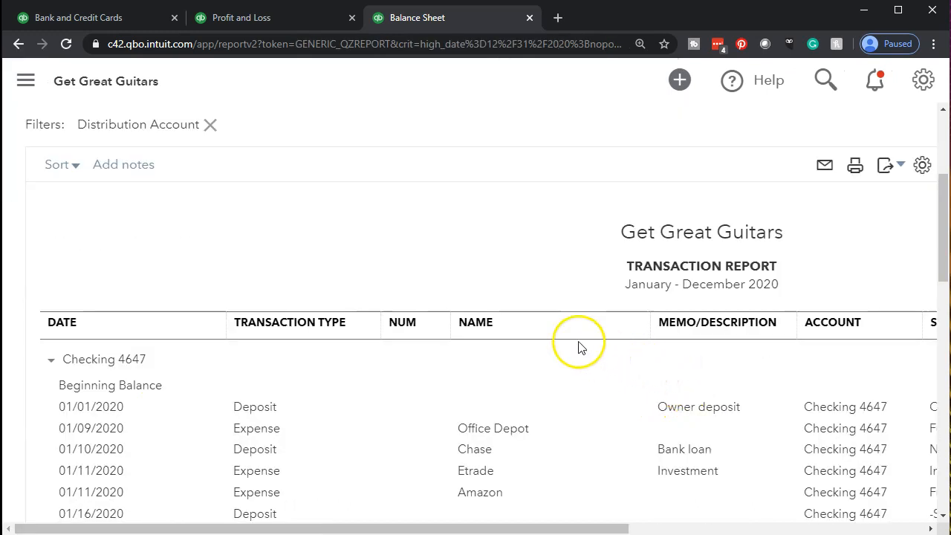
scroll(578, 346, down, 7)
scroll(580, 346, down, 4)
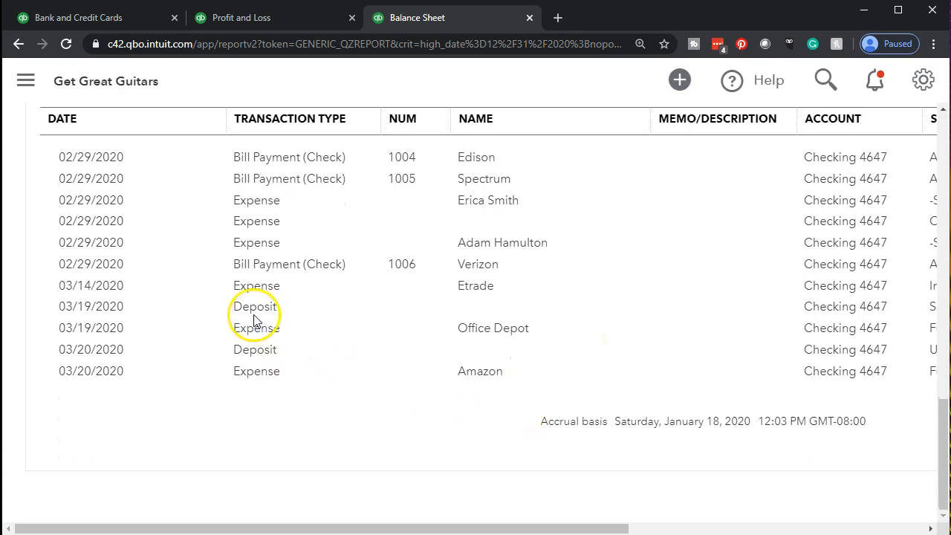
drag(399, 525, 775, 524)
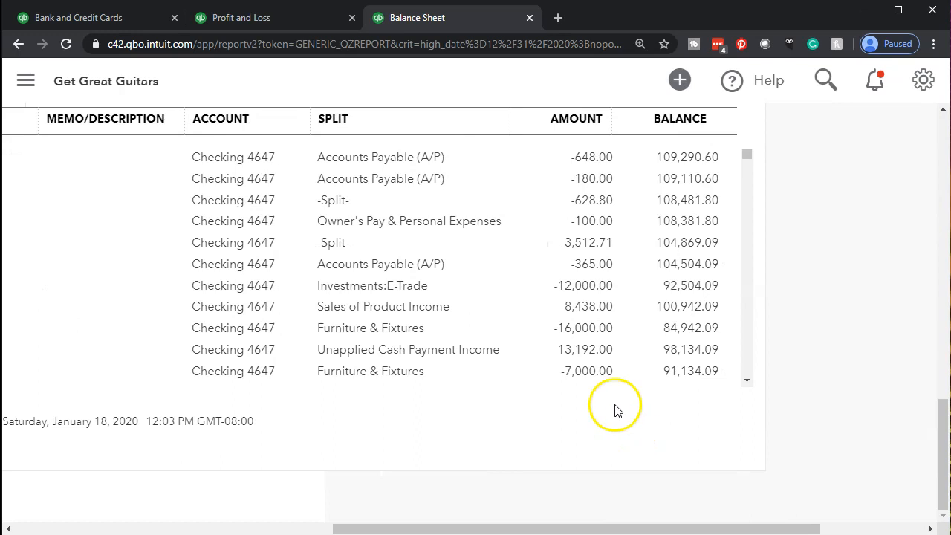
- Open the 13,192.00 deposit from the transaction report, examine its added funds line and total, and close it
click(587, 349)
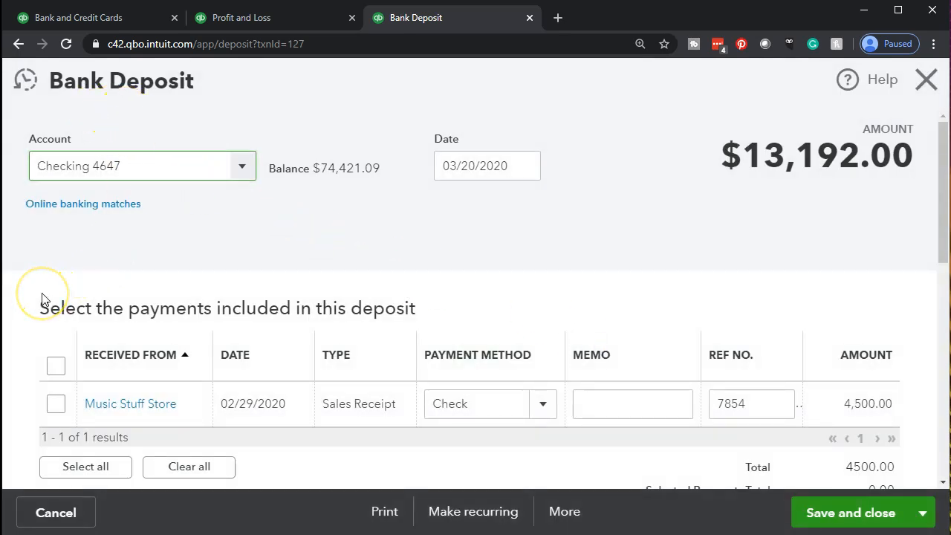
scroll(39, 309, down, 2)
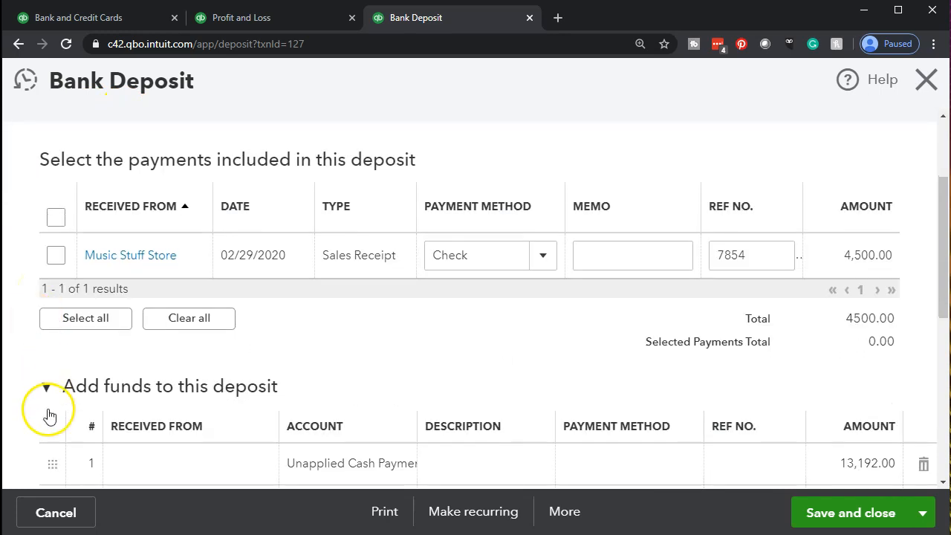
scroll(74, 476, down, 4)
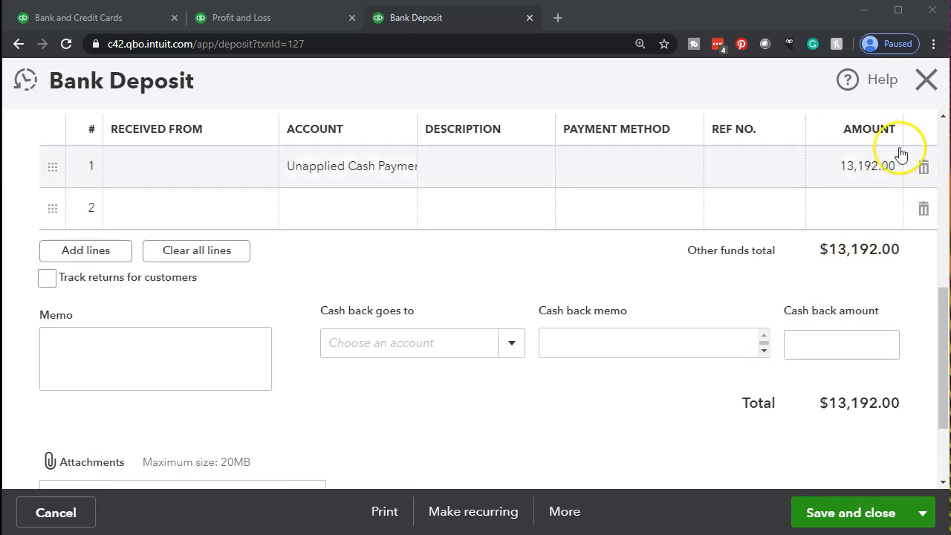
click(924, 88)
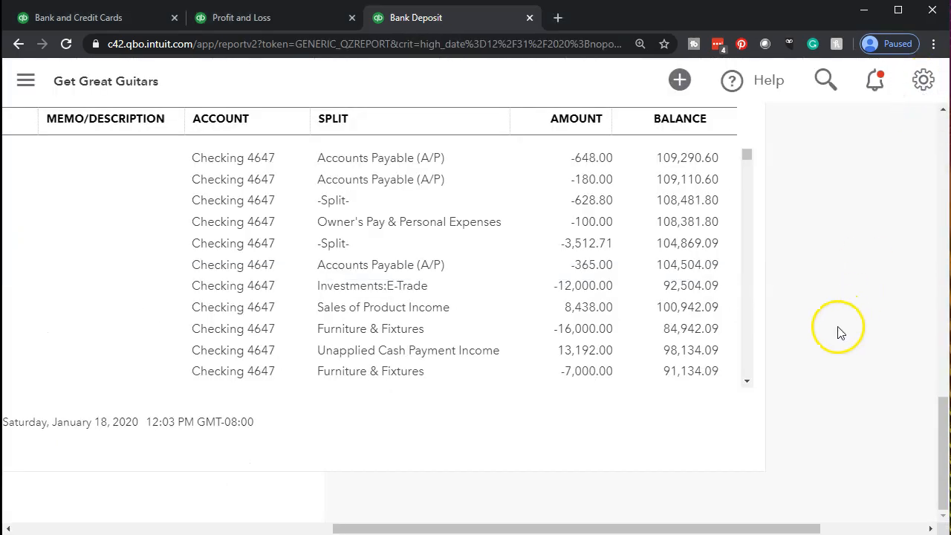
- Reopen the 13,192.00 deposit, set its funds line account to Sales of Product Income, and save and close it
scroll(618, 338, up, 2)
scroll(618, 339, down, 3)
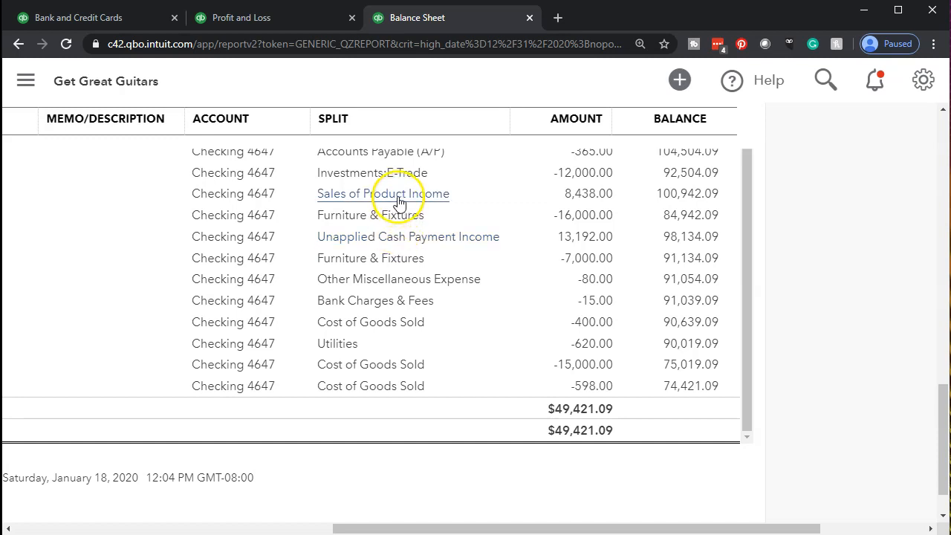
click(401, 237)
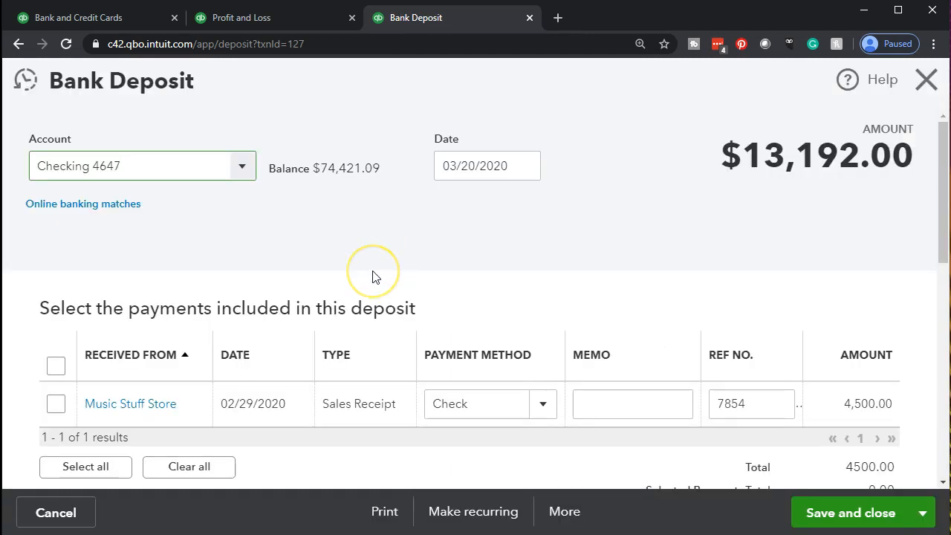
scroll(372, 276, down, 3)
scroll(372, 276, down, 2)
click(329, 318)
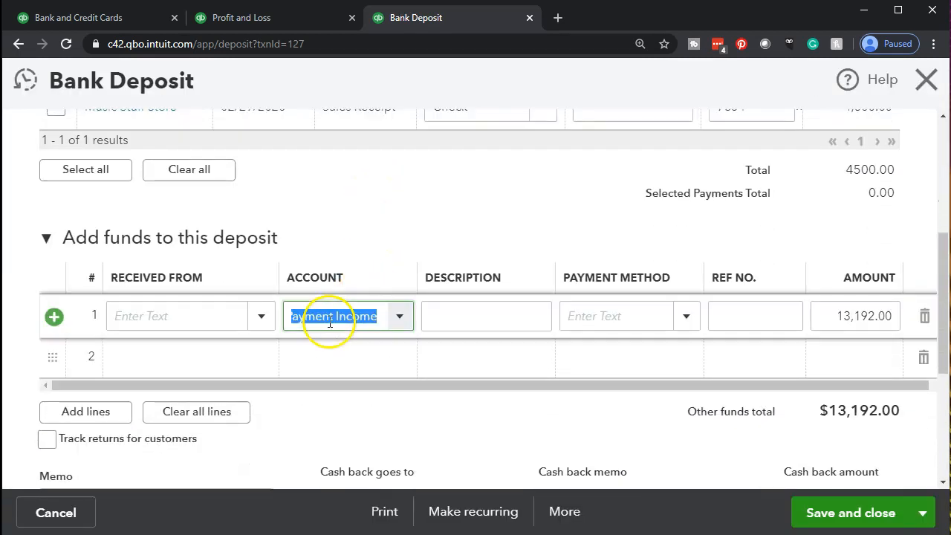
click(402, 318)
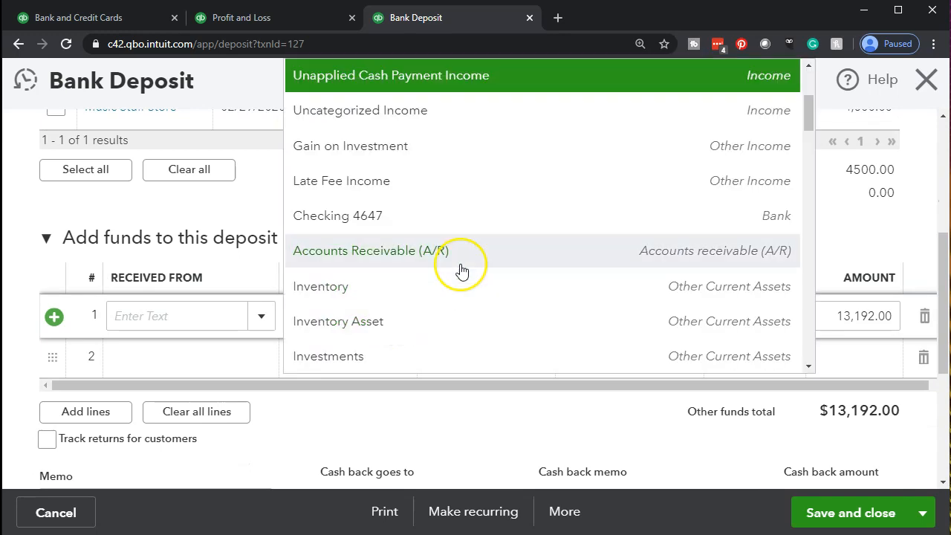
scroll(462, 271, up, 1)
scroll(459, 270, up, 3)
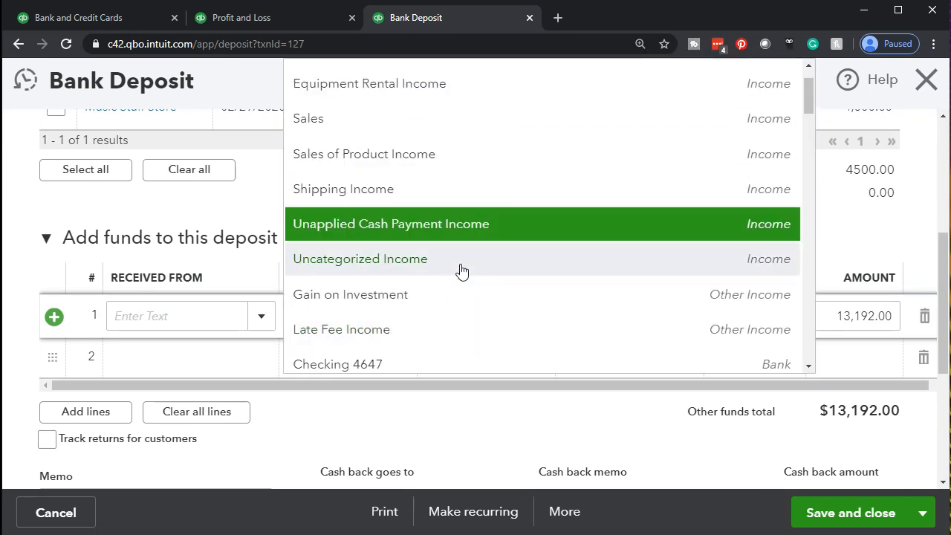
click(412, 158)
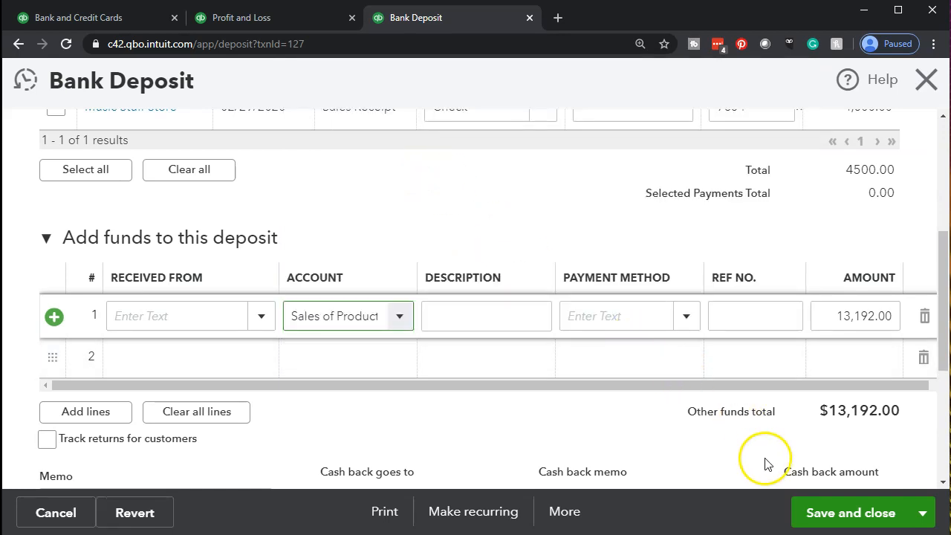
click(822, 513)
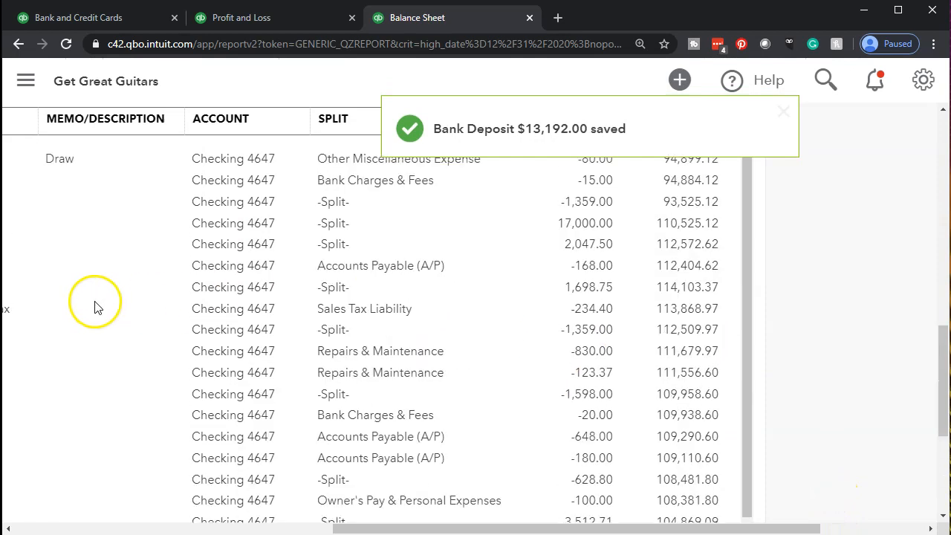
- Return from the transaction report to the Balance Sheet summary and check the checking account balance
scroll(41, 314, up, 10)
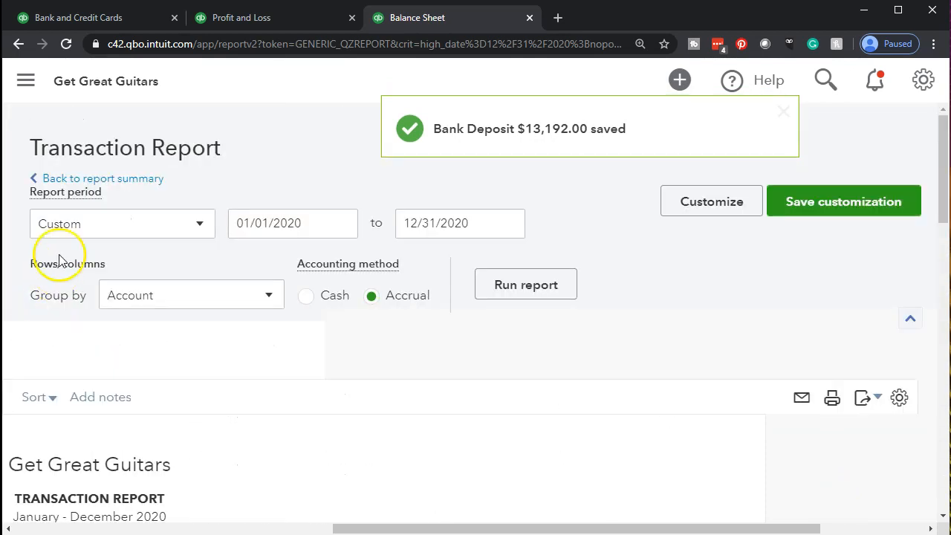
click(127, 182)
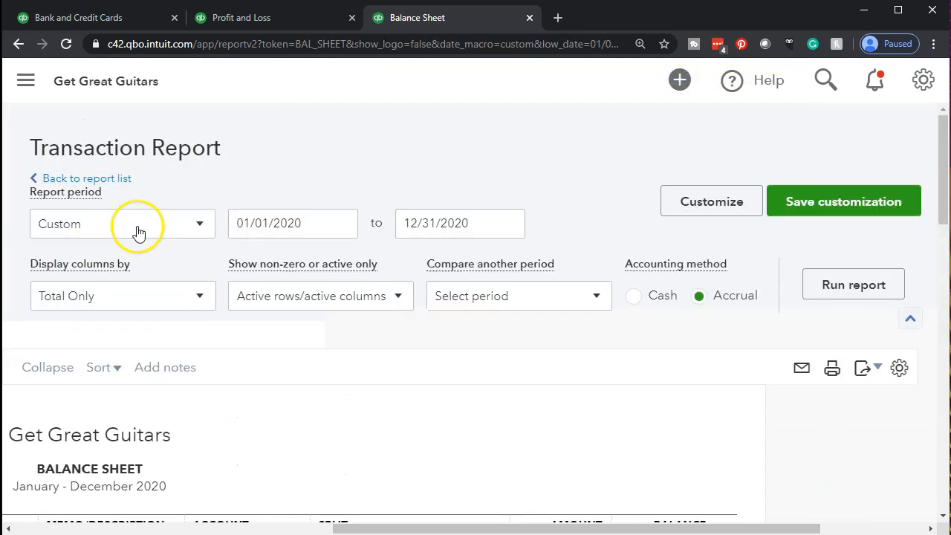
scroll(234, 121, down, 3)
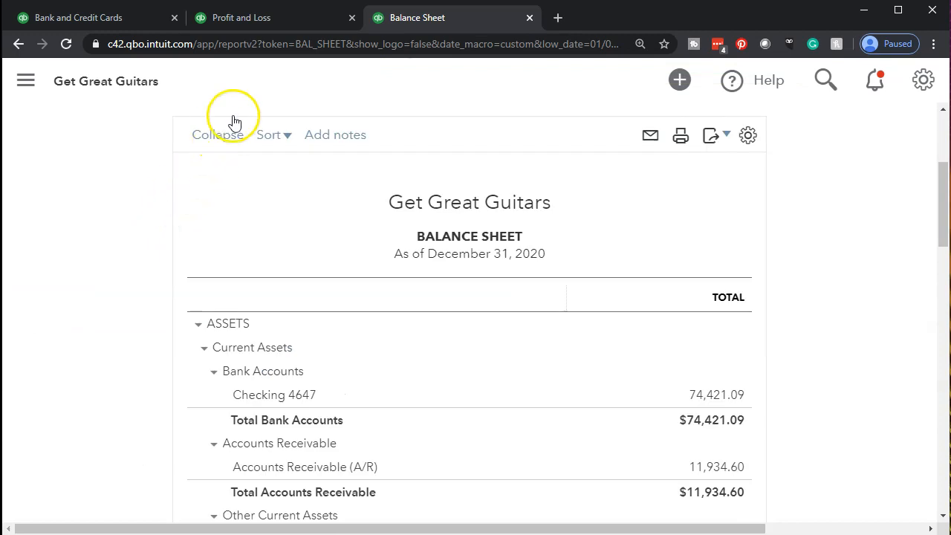
- Switch to the Profit and Loss report, collapse its navigation sidebar and review the income accounts
click(276, 17)
click(178, 80)
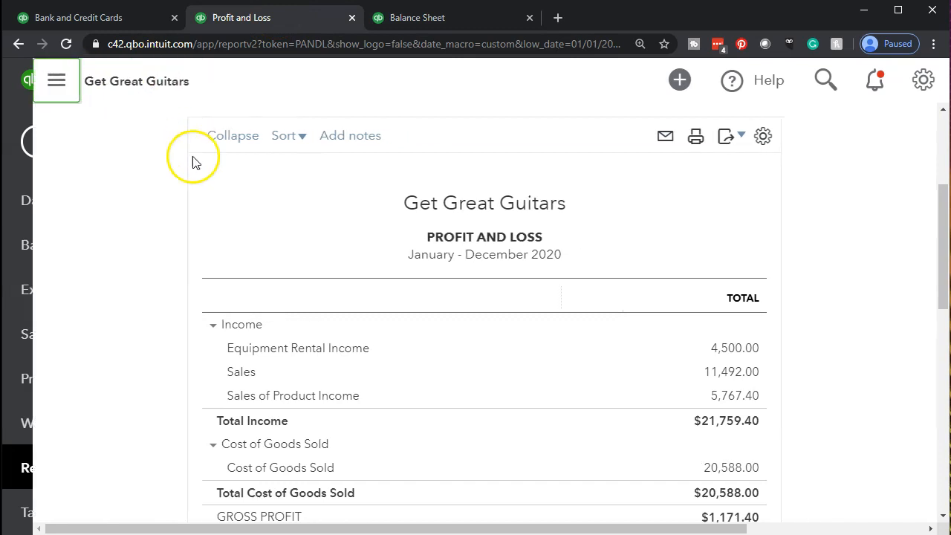
scroll(192, 241, down, 1)
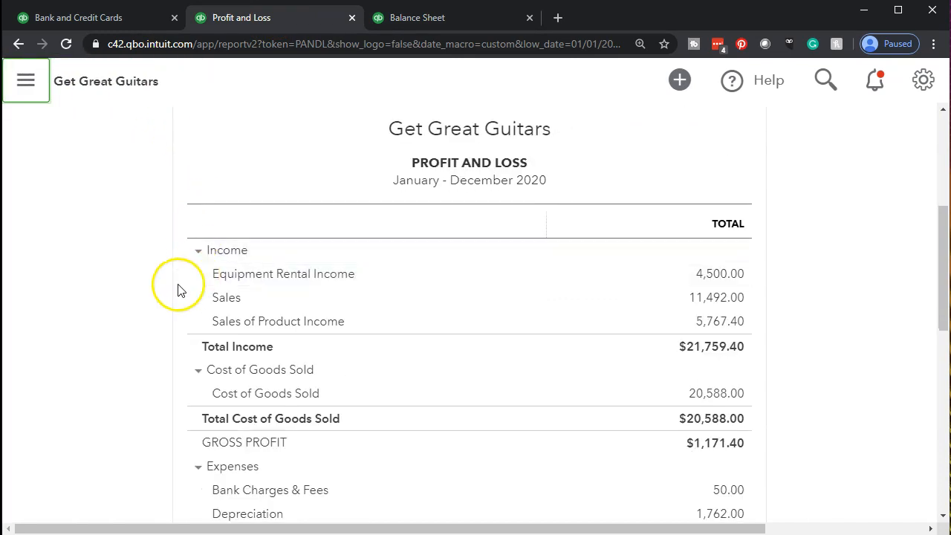
- Set the Profit and Loss report period from 03/01/2020 to 03/31/2020
scroll(171, 268, up, 1)
scroll(172, 265, up, 2)
click(319, 142)
scroll(186, 119, up, 1)
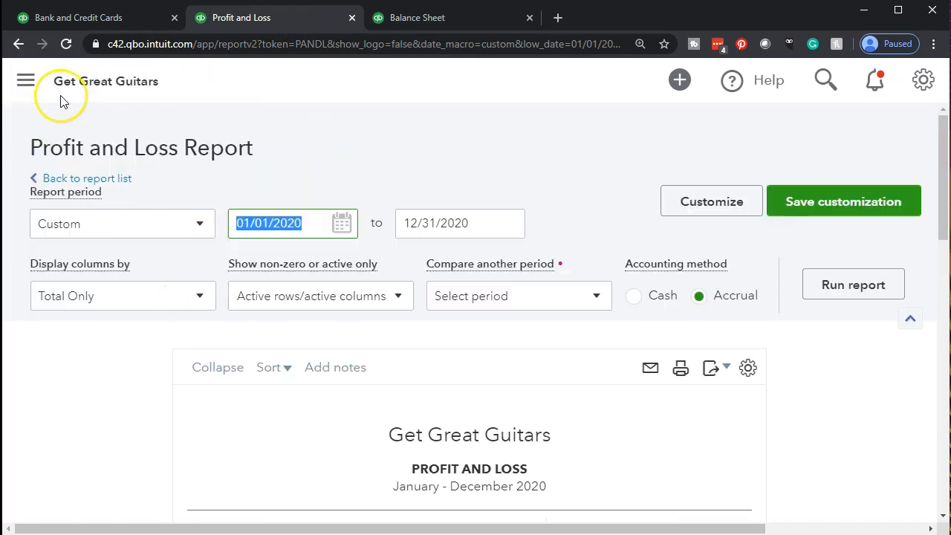
text(030120)
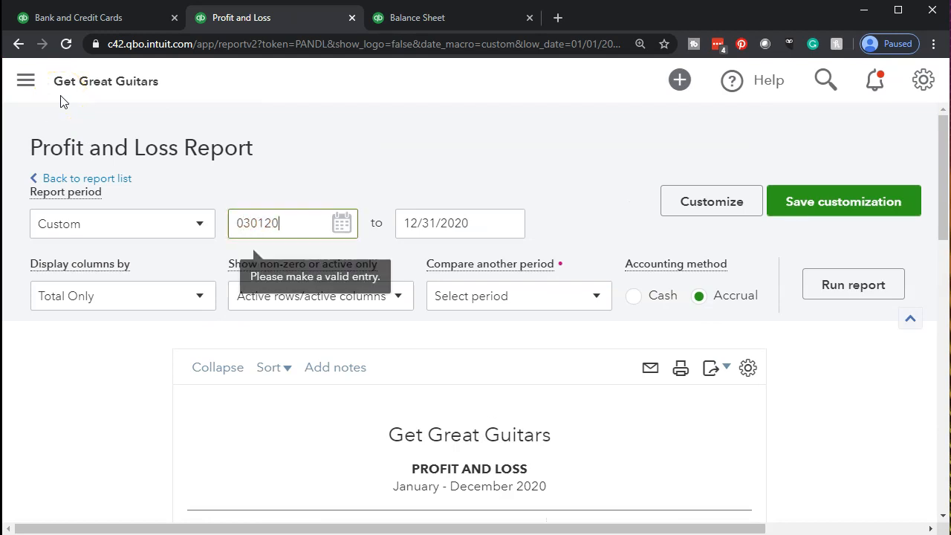
key(Tab)
text(033120)
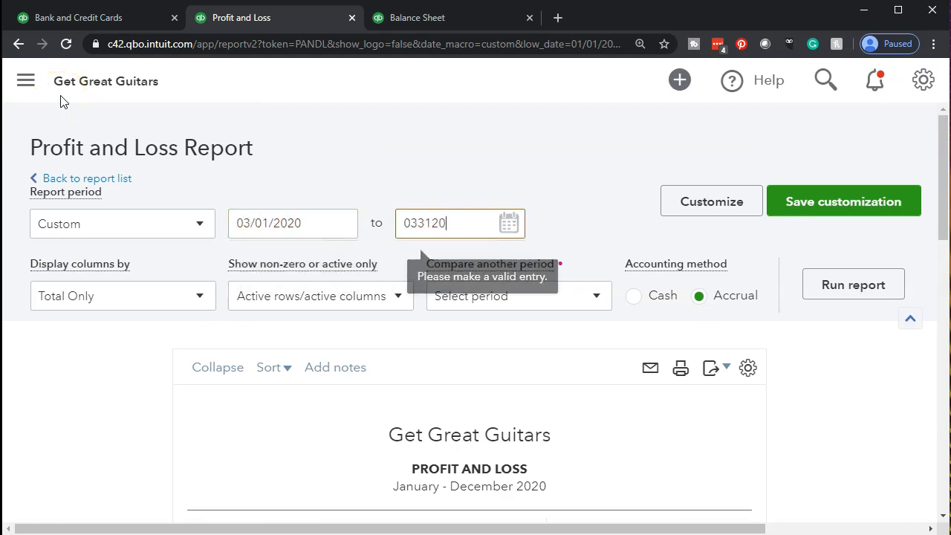
key(Tab)
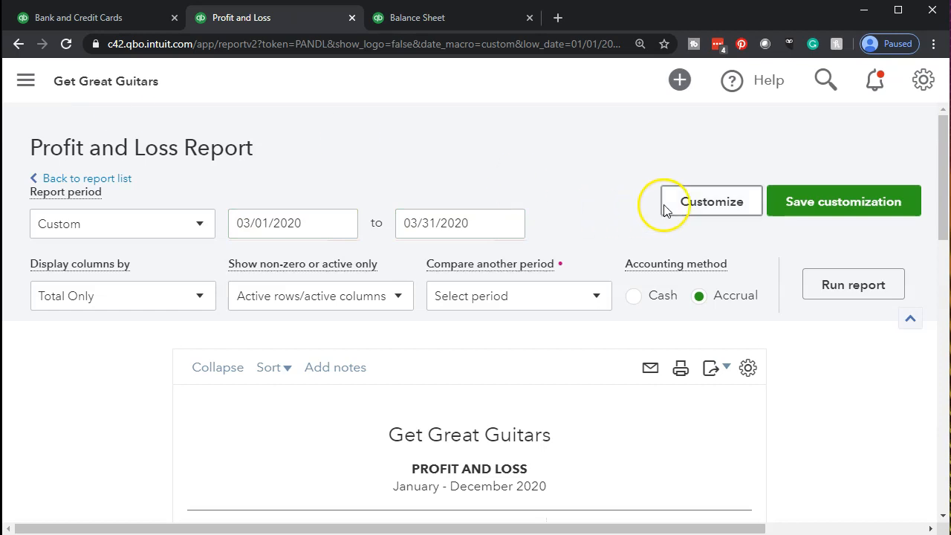
- Run the Profit and Loss report for March 2020 and review its income section
click(828, 285)
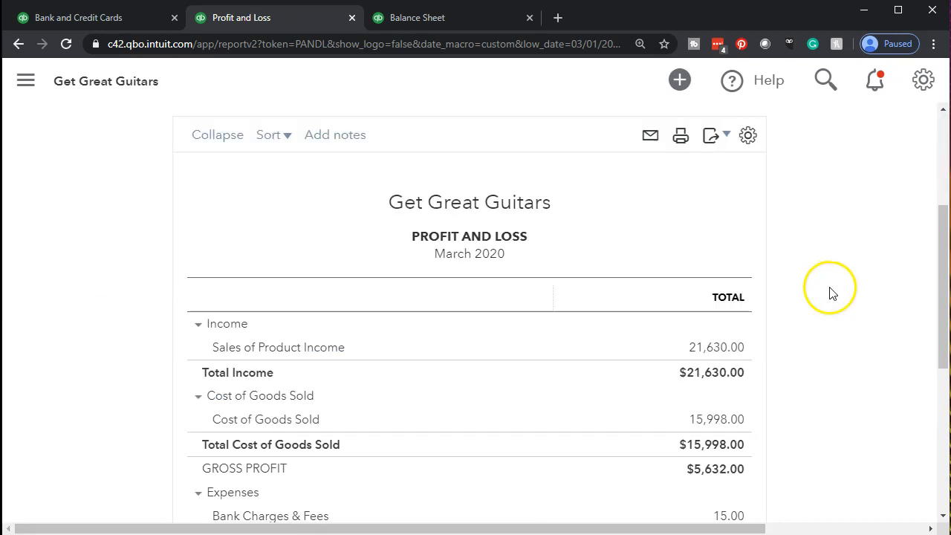
scroll(829, 291, down, 1)
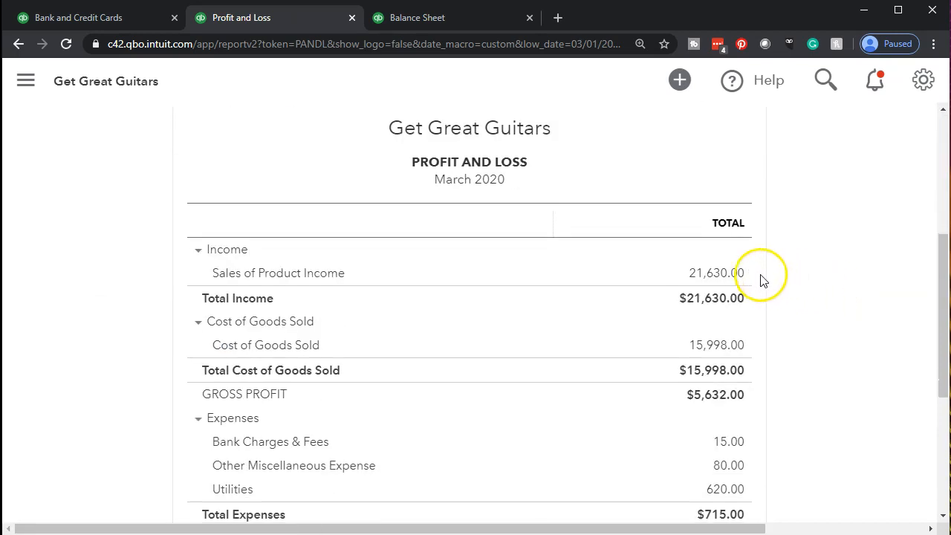
scroll(765, 278, down, 1)
- Open the transaction detail behind Sales of Product Income and examine the March deposits' amounts and split accounts
click(725, 205)
scroll(676, 216, down, 1)
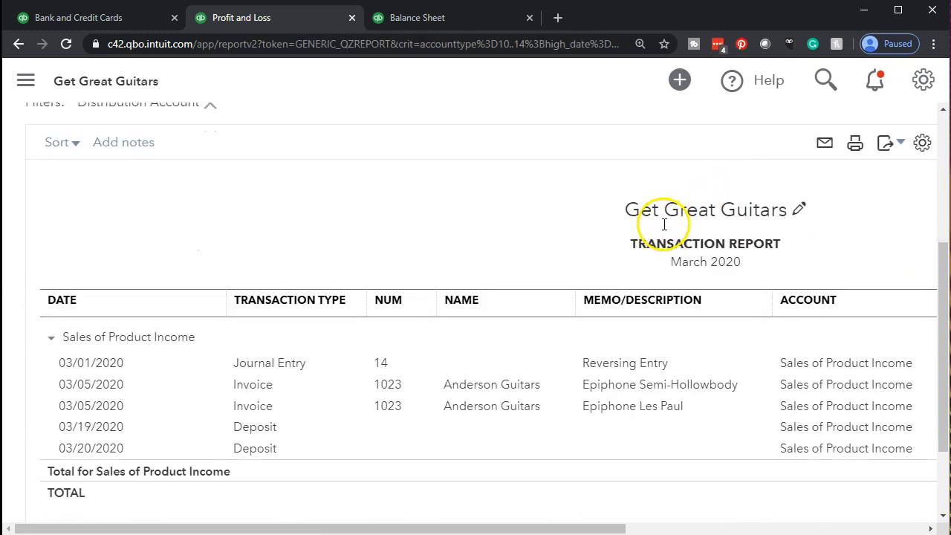
scroll(664, 225, down, 1)
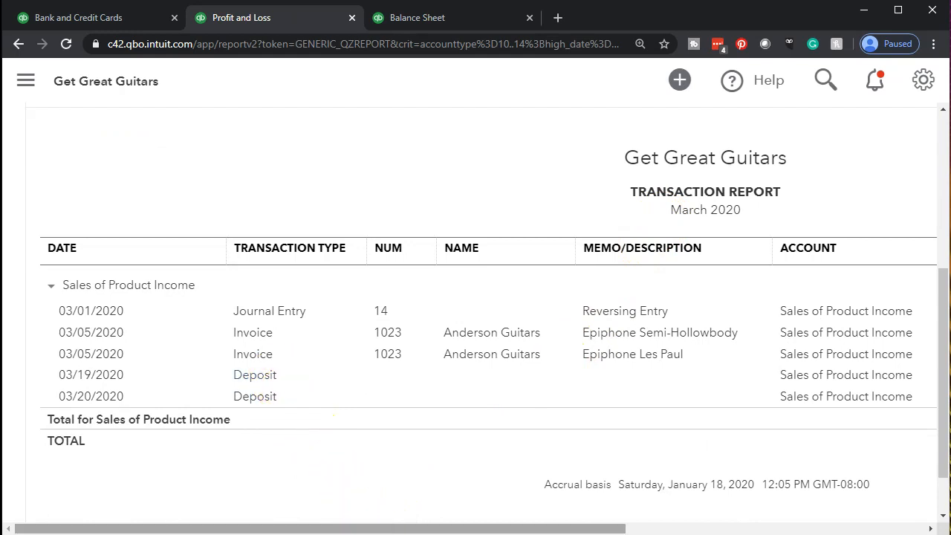
drag(319, 529, 606, 528)
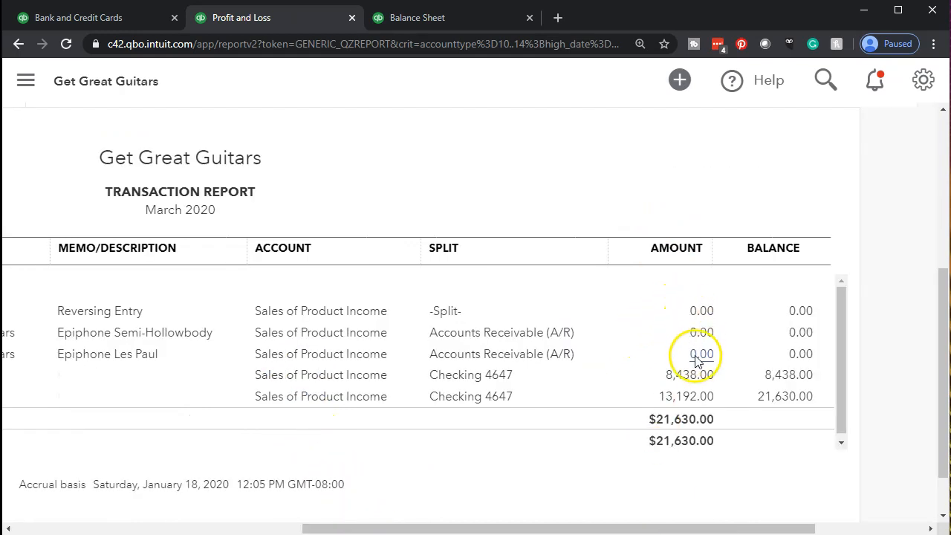
drag(699, 363, 698, 386)
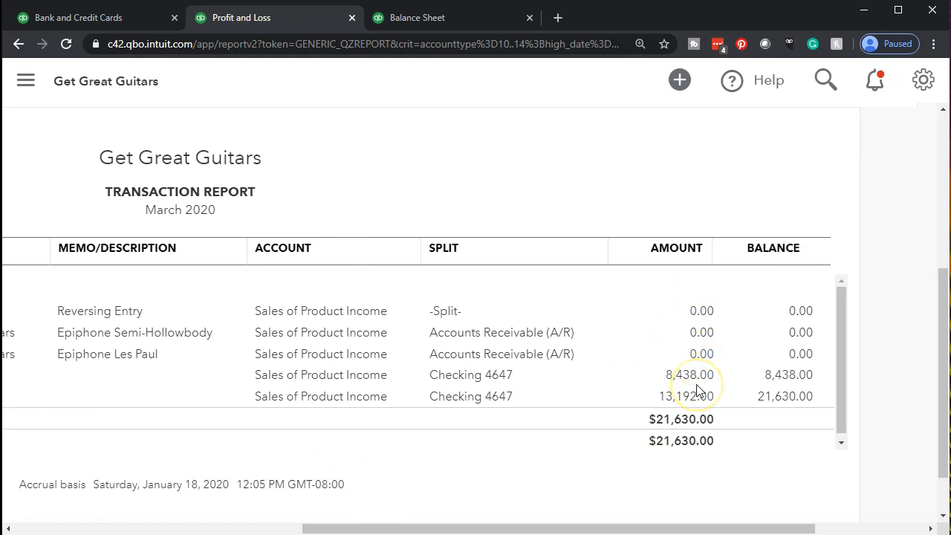
drag(546, 375, 513, 379)
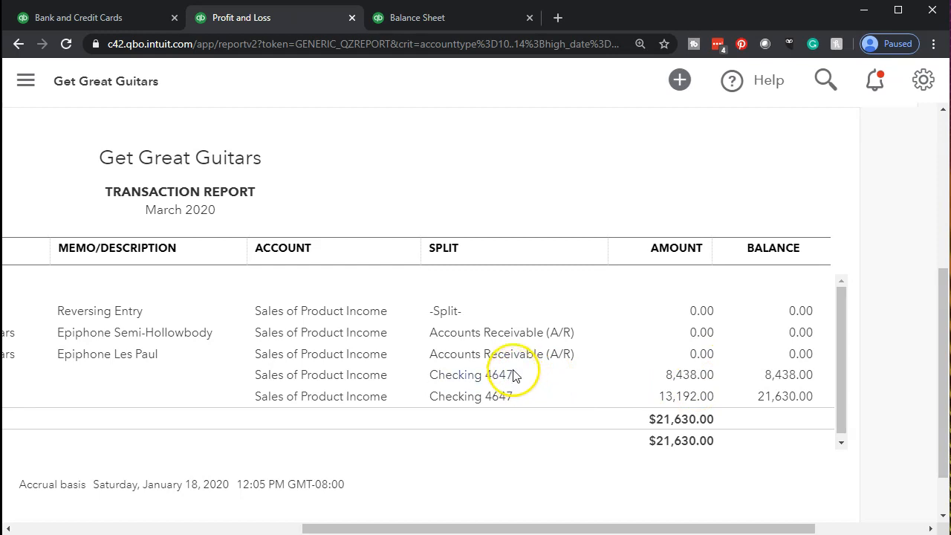
scroll(463, 463, down, 1)
scroll(463, 463, right, 1)
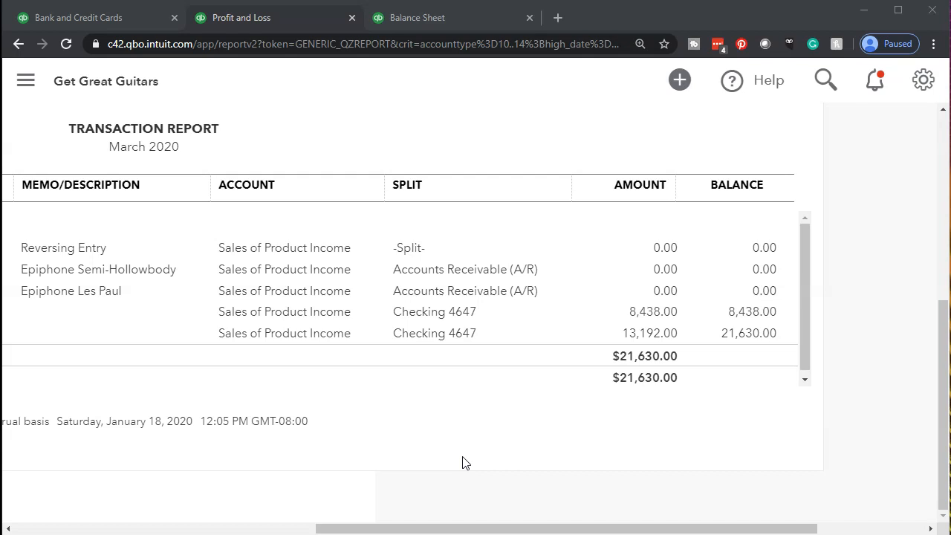
- Return from the transaction report to the Profit and Loss summary and review the income and expense lines
scroll(195, 419, up, 5)
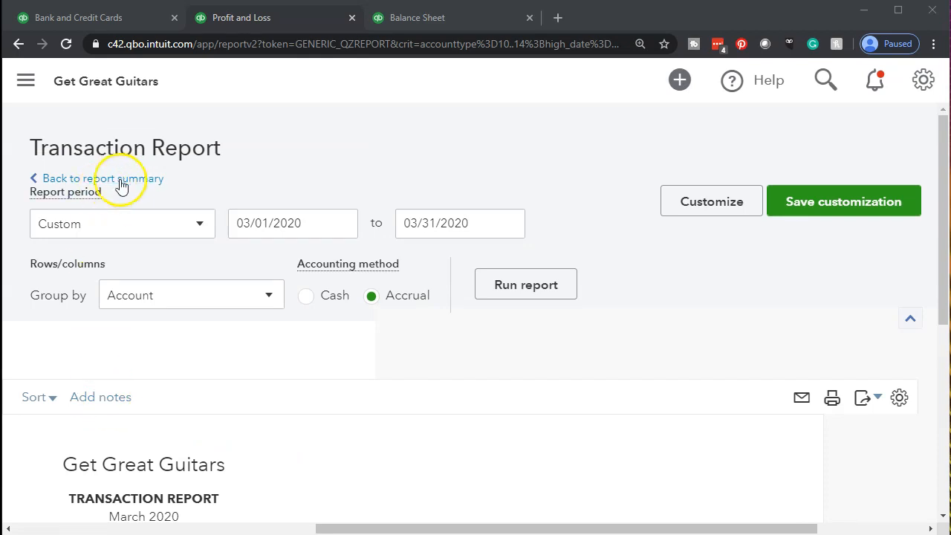
click(125, 181)
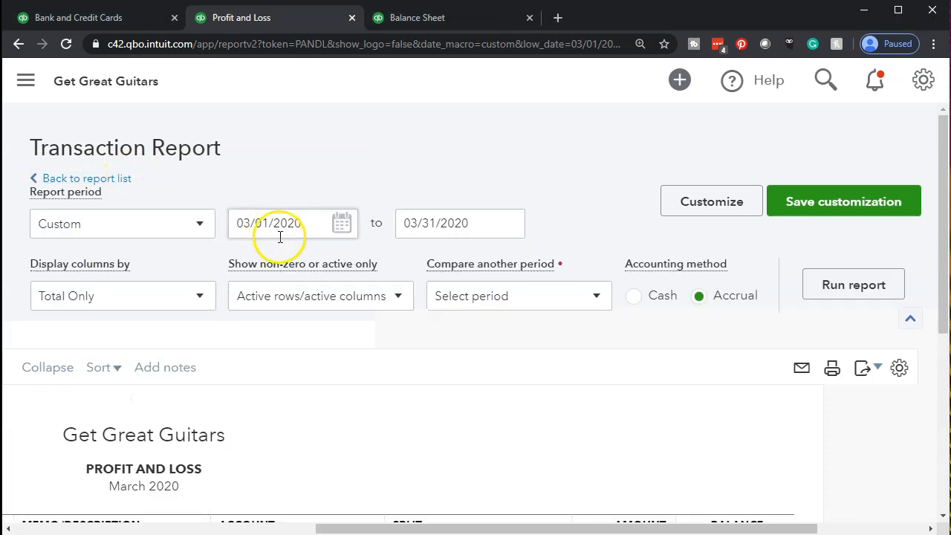
scroll(339, 355, down, 5)
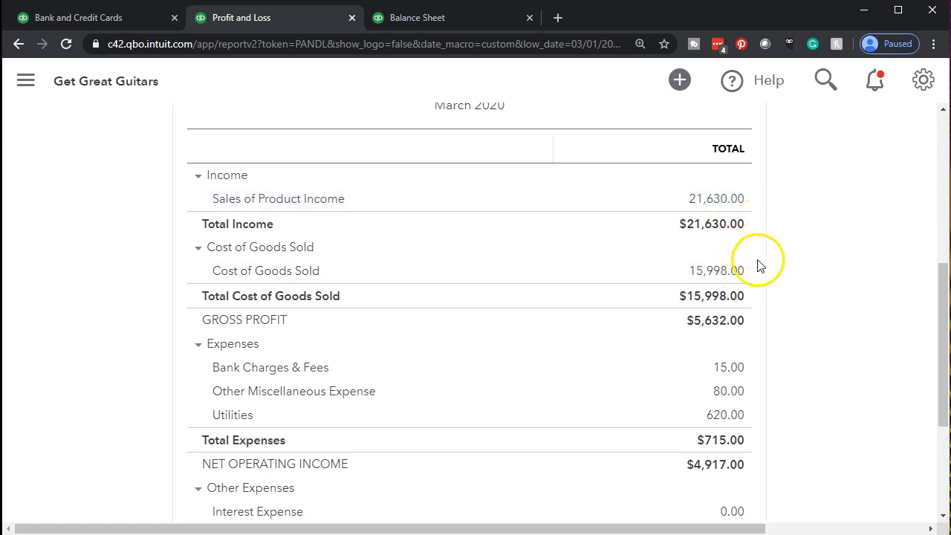
- Reopen the Sales of Product Income transaction detail and rerun it with a start date of 01/01/2020
click(740, 206)
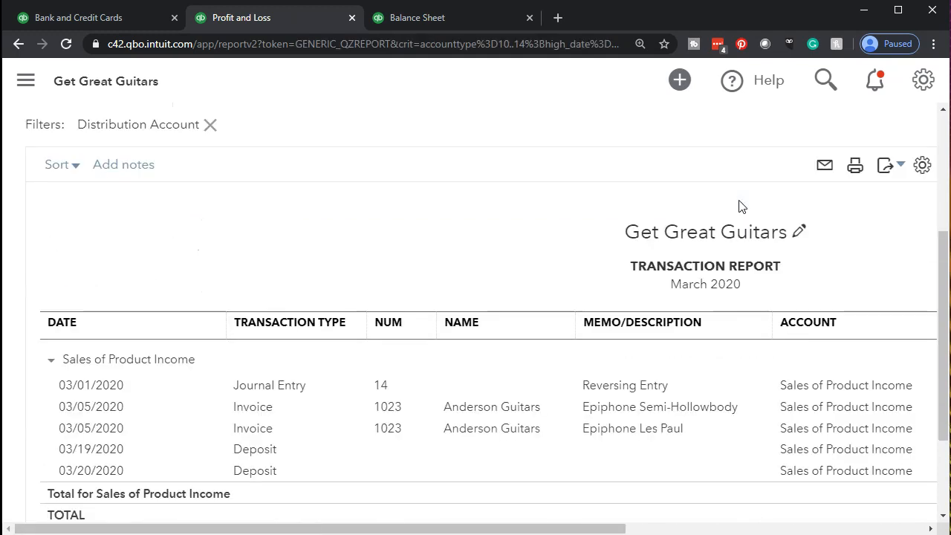
scroll(371, 312, up, 3)
click(282, 220)
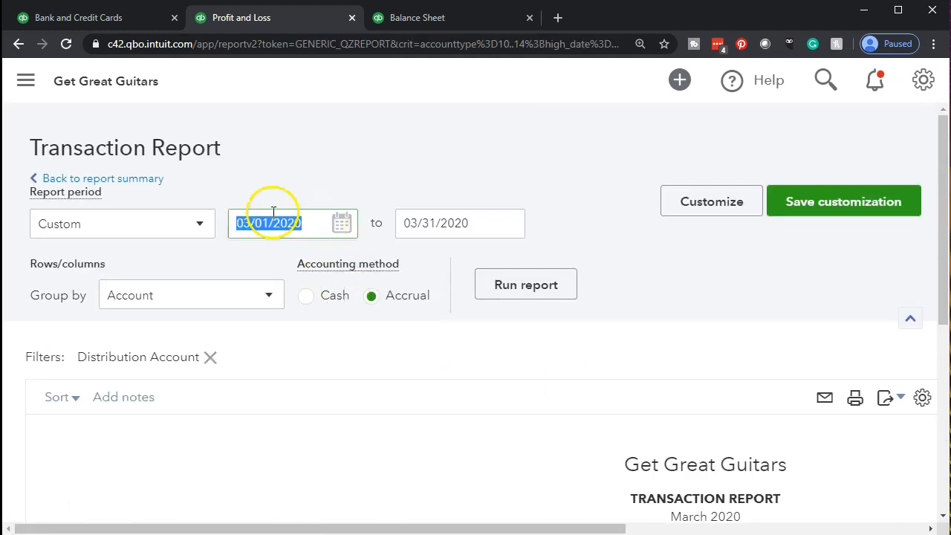
text(01012020)
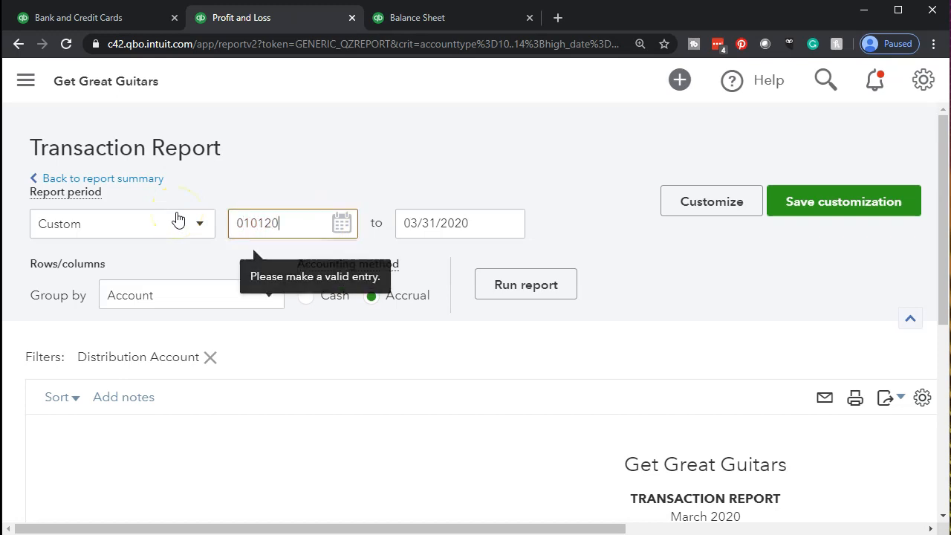
key(Tab)
click(499, 287)
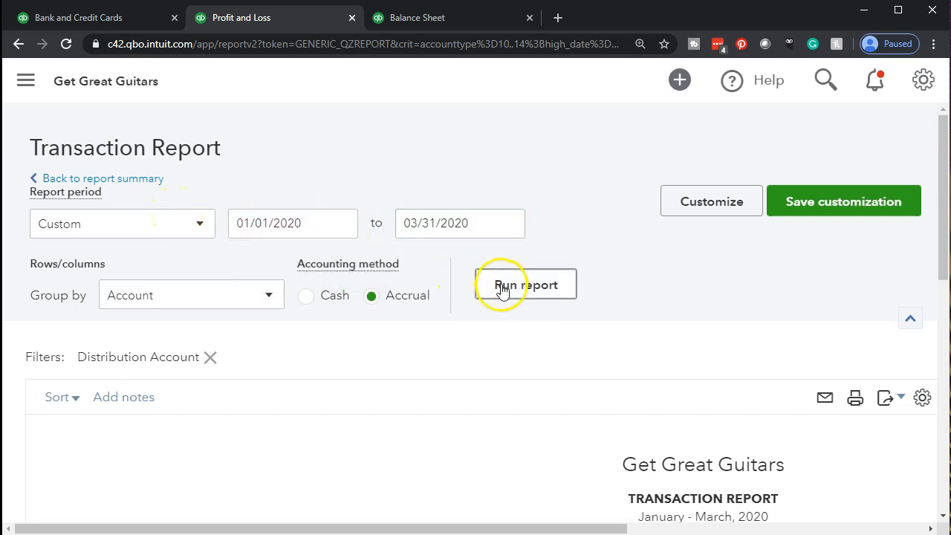
scroll(453, 319, down, 3)
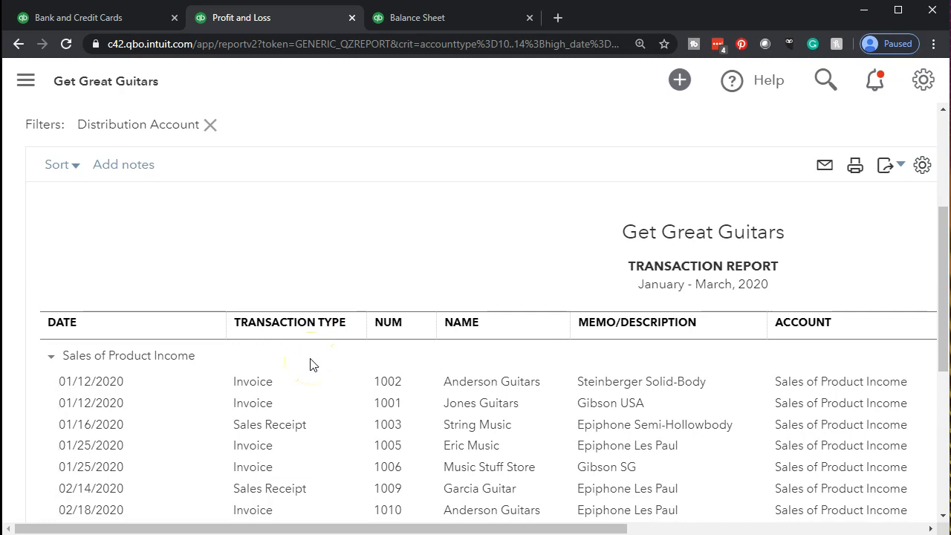
- Compare the invoices, sales receipts and deposits in the transaction report by type, name, item, split account and amount
scroll(310, 364, down, 4)
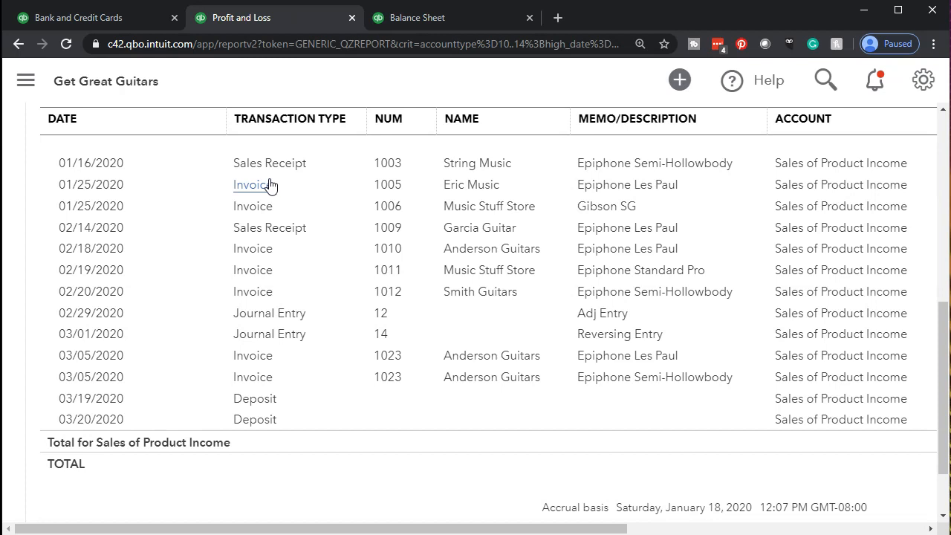
click(269, 172)
click(261, 187)
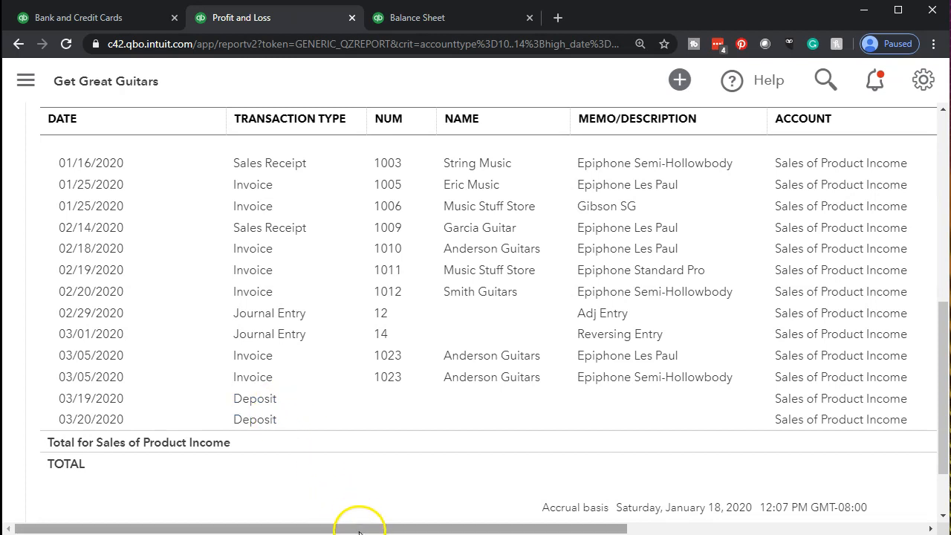
drag(359, 532, 690, 510)
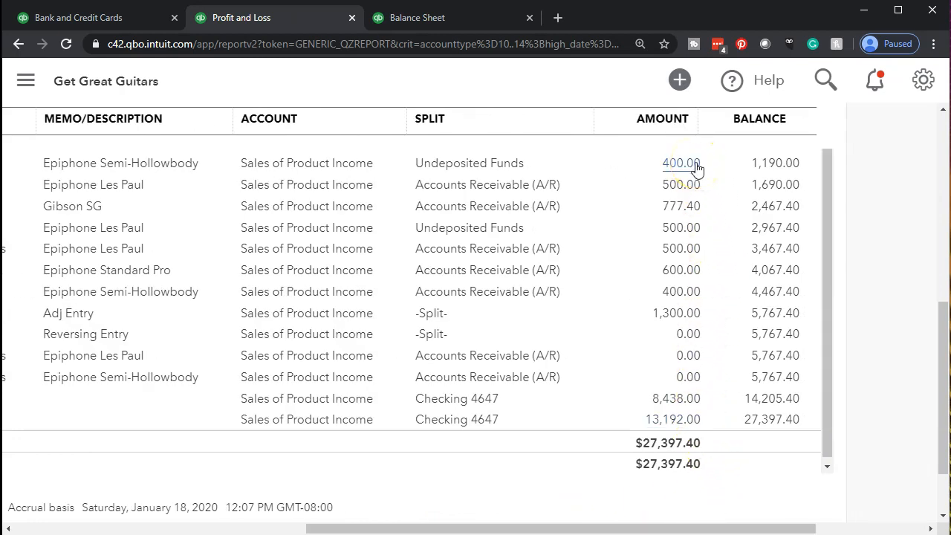
drag(569, 526, 298, 516)
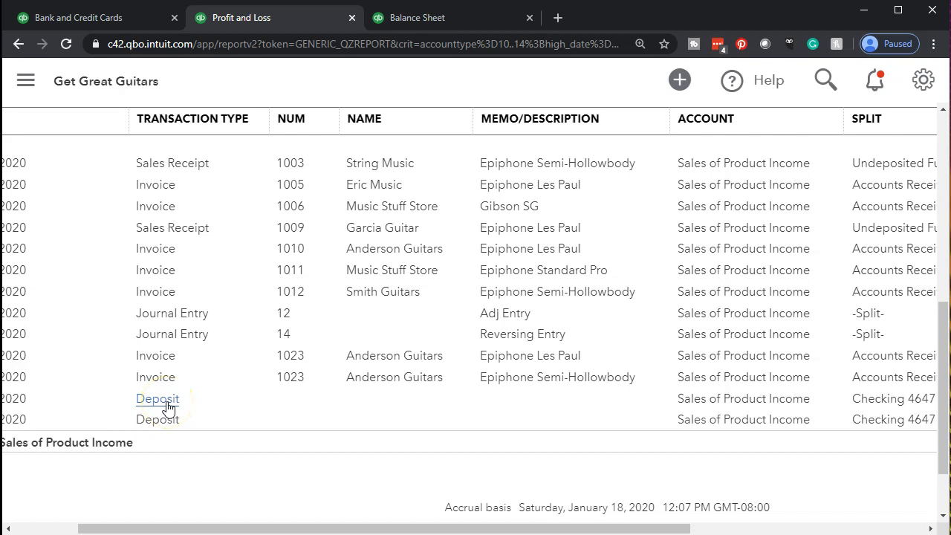
click(382, 411)
click(350, 248)
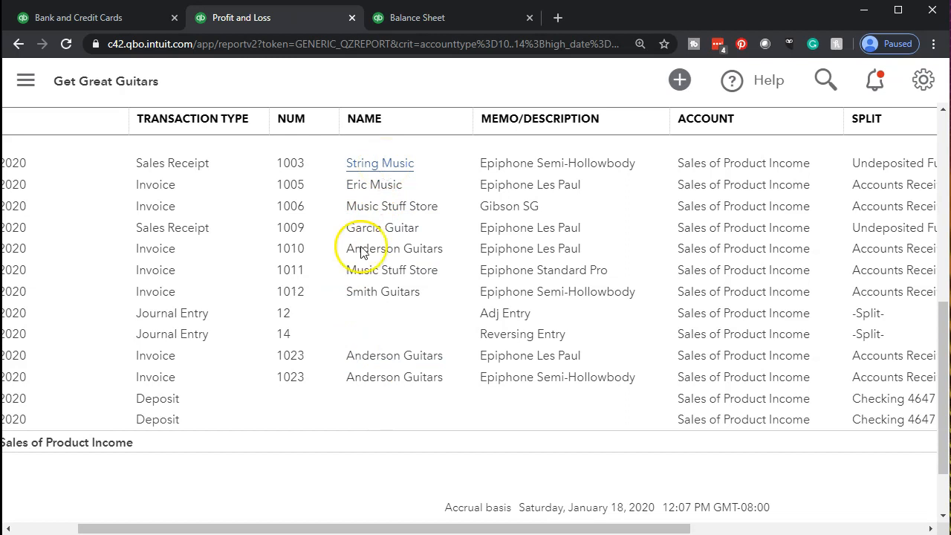
drag(335, 529, 281, 530)
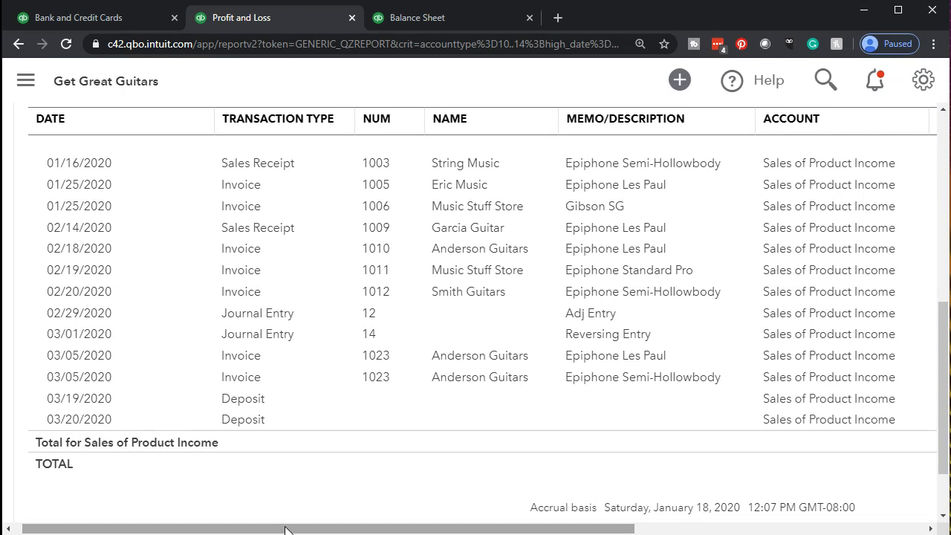
mouse_move(632, 268)
mouse_down()
mouse_move(650, 238)
mouse_move(616, 245)
mouse_move(271, 201)
mouse_up()
- Open the 01/25/2020 Epiphone Les Paul invoice and examine its line item, subtotal, sales tax, total and amount received
click(246, 188)
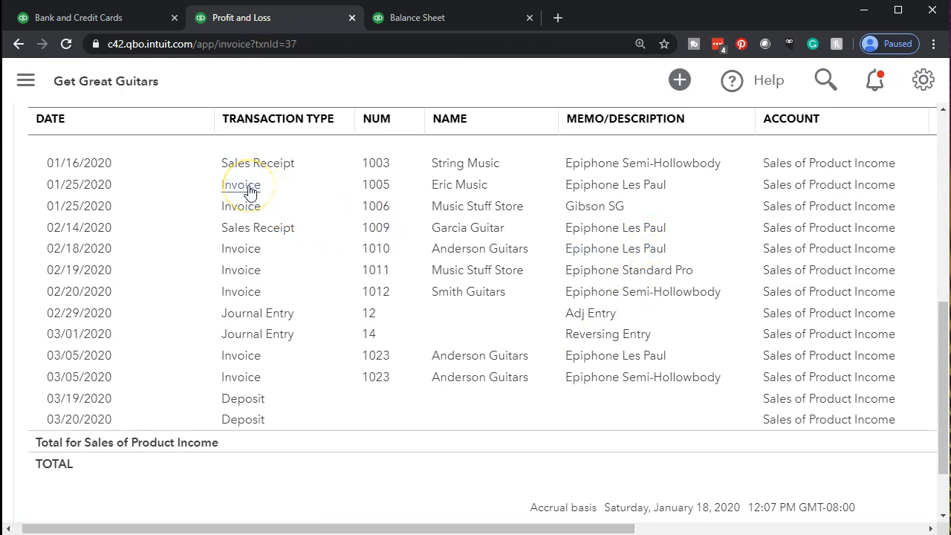
drag(246, 193, 253, 239)
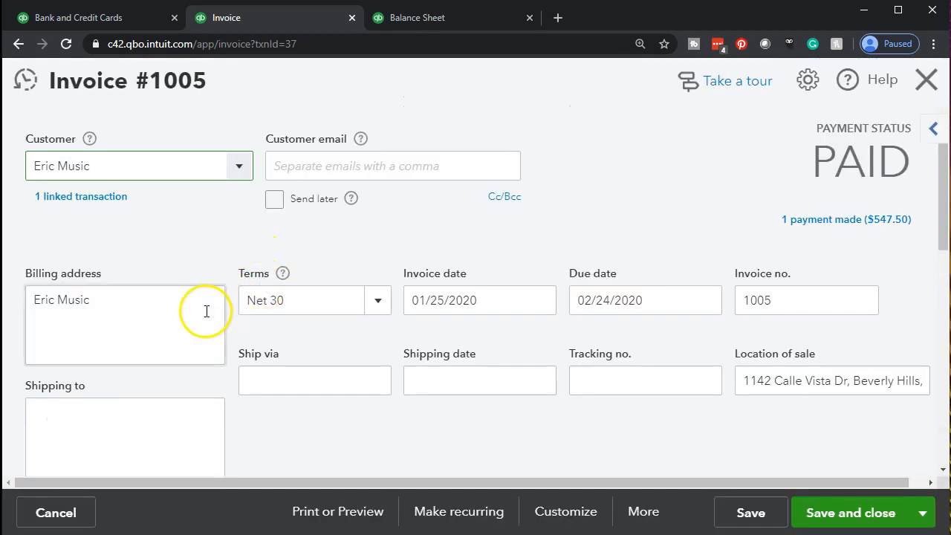
scroll(295, 246, down, 4)
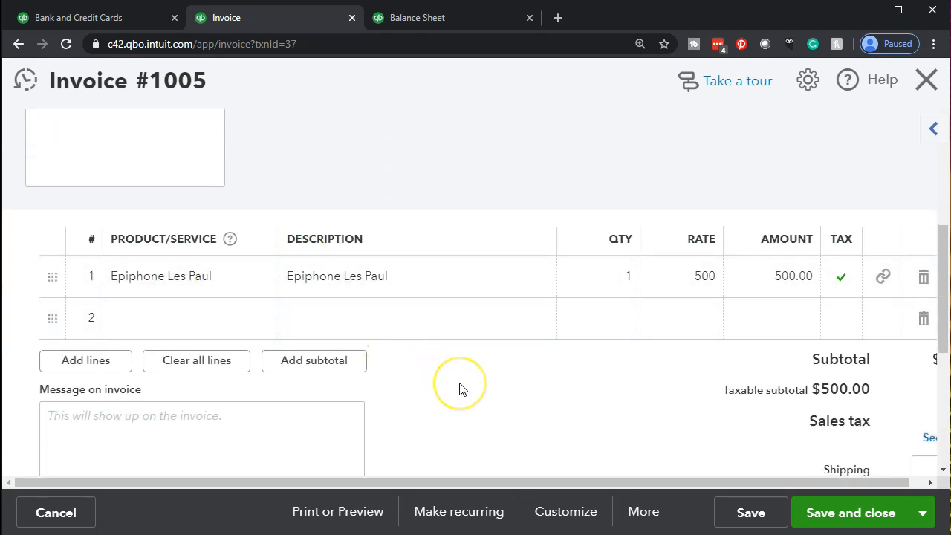
key(ctrl+minus)
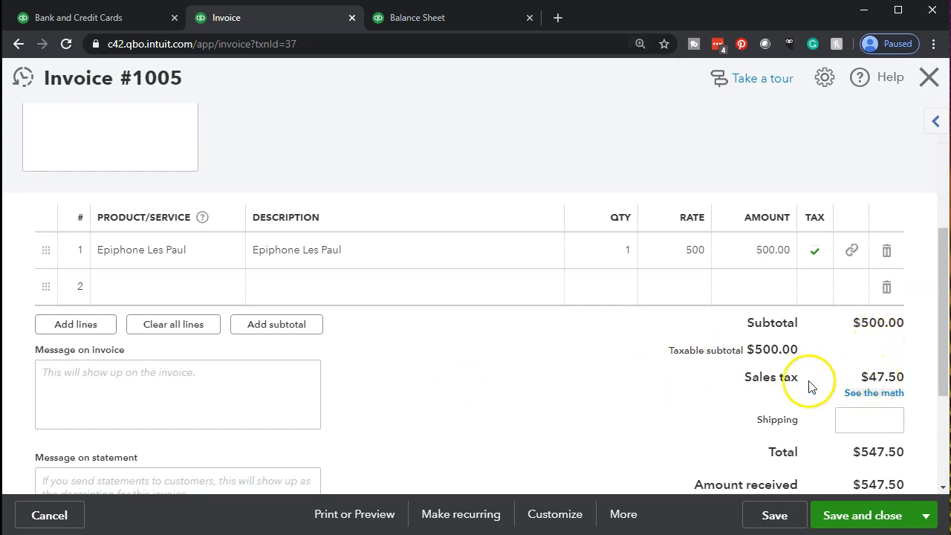
scroll(809, 384, down, 1)
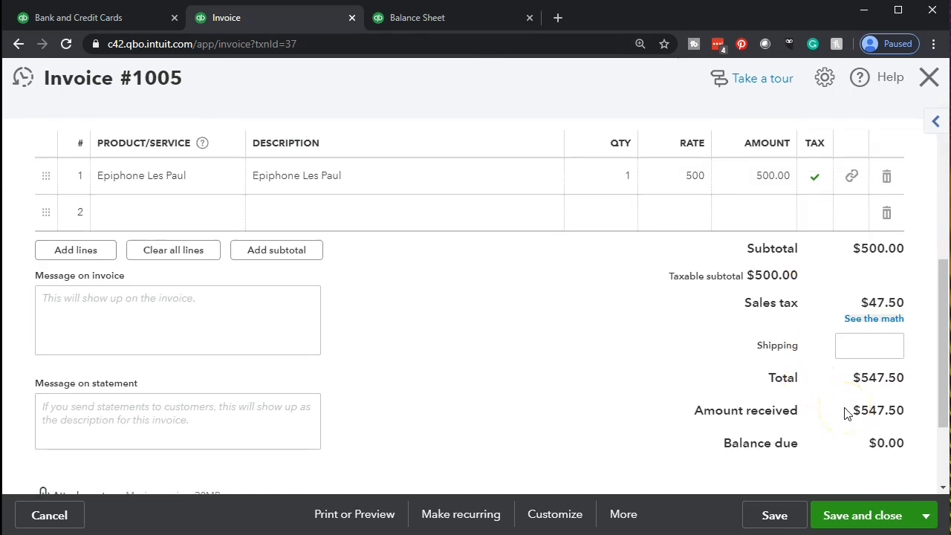
scroll(570, 403, up, 2)
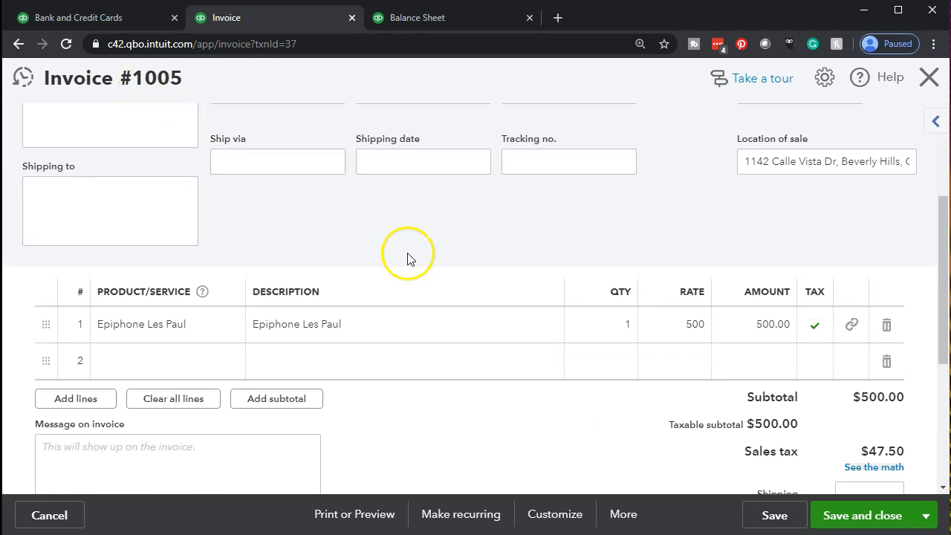
scroll(417, 268, down, 2)
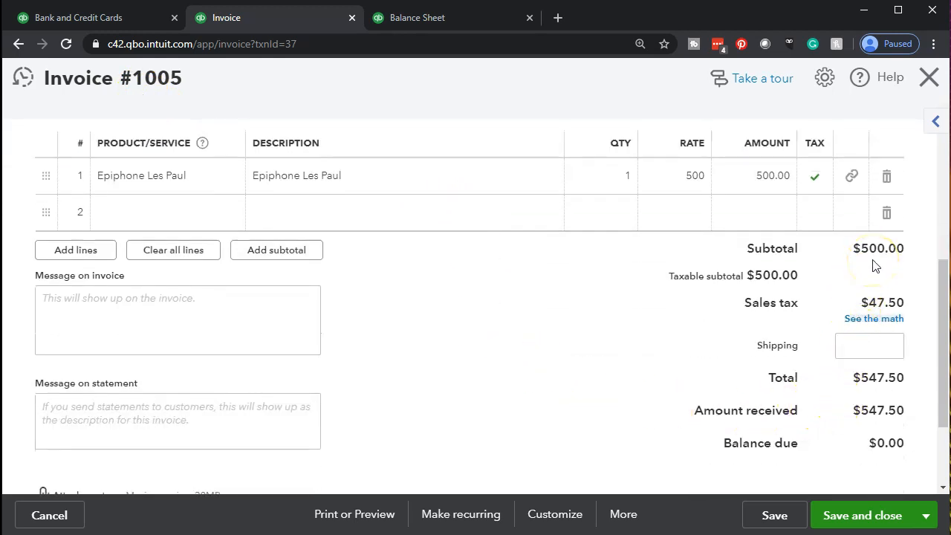
click(878, 321)
click(601, 413)
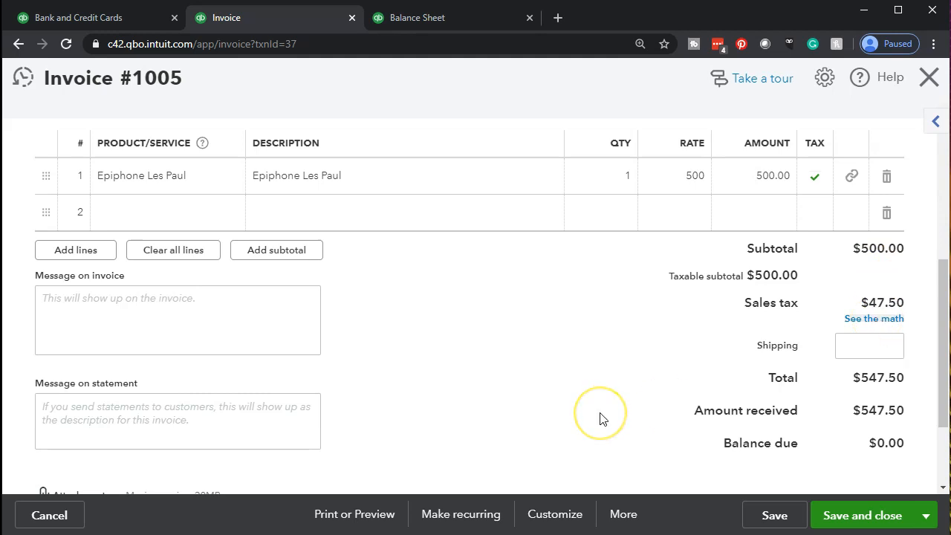